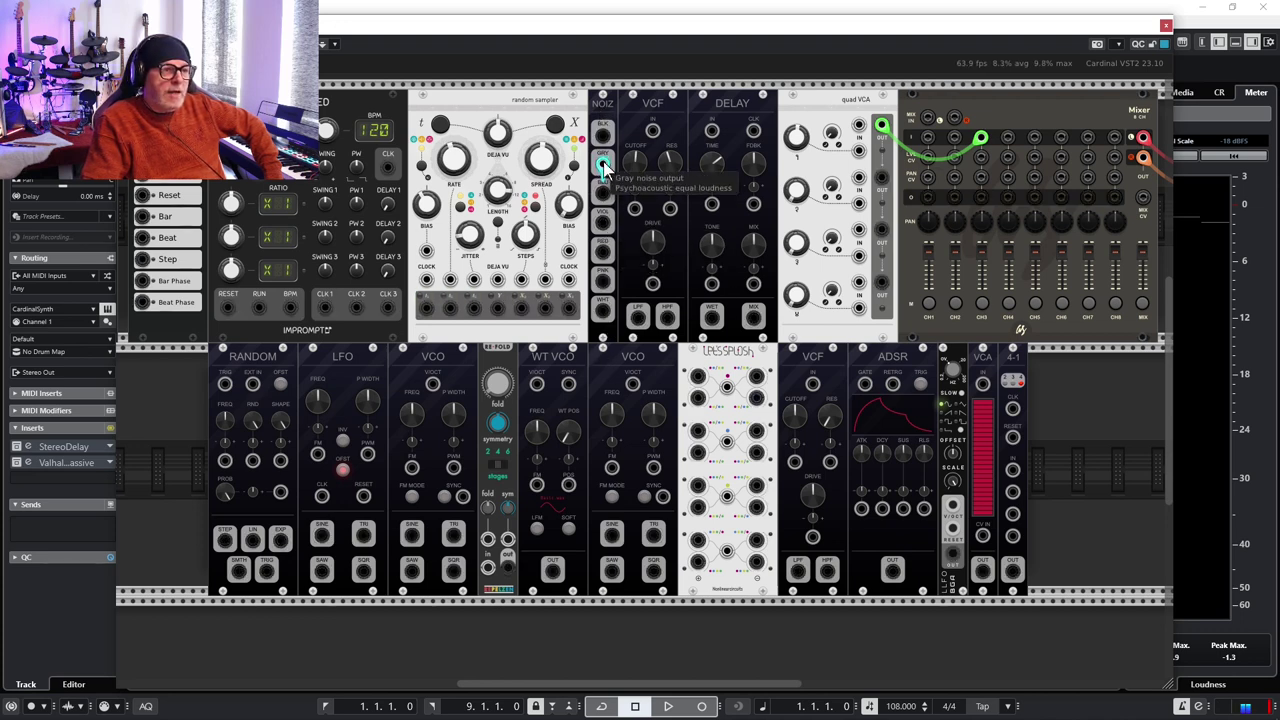
# Patch gray noise into the upper VCF and its low-pass output into the quad VCA's first input.
pyautogui.moveTo(603, 161); pyautogui.dragTo(858, 128)
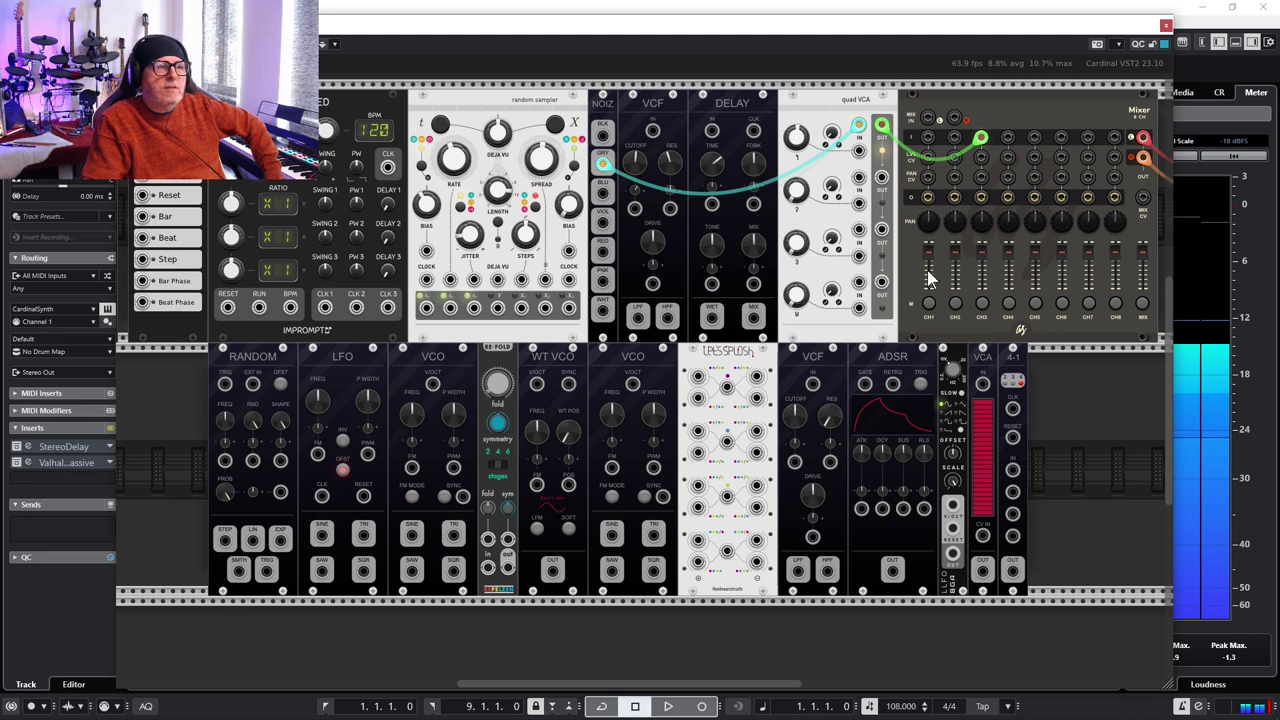
pyautogui.moveTo(858, 126); pyautogui.dragTo(652, 131)
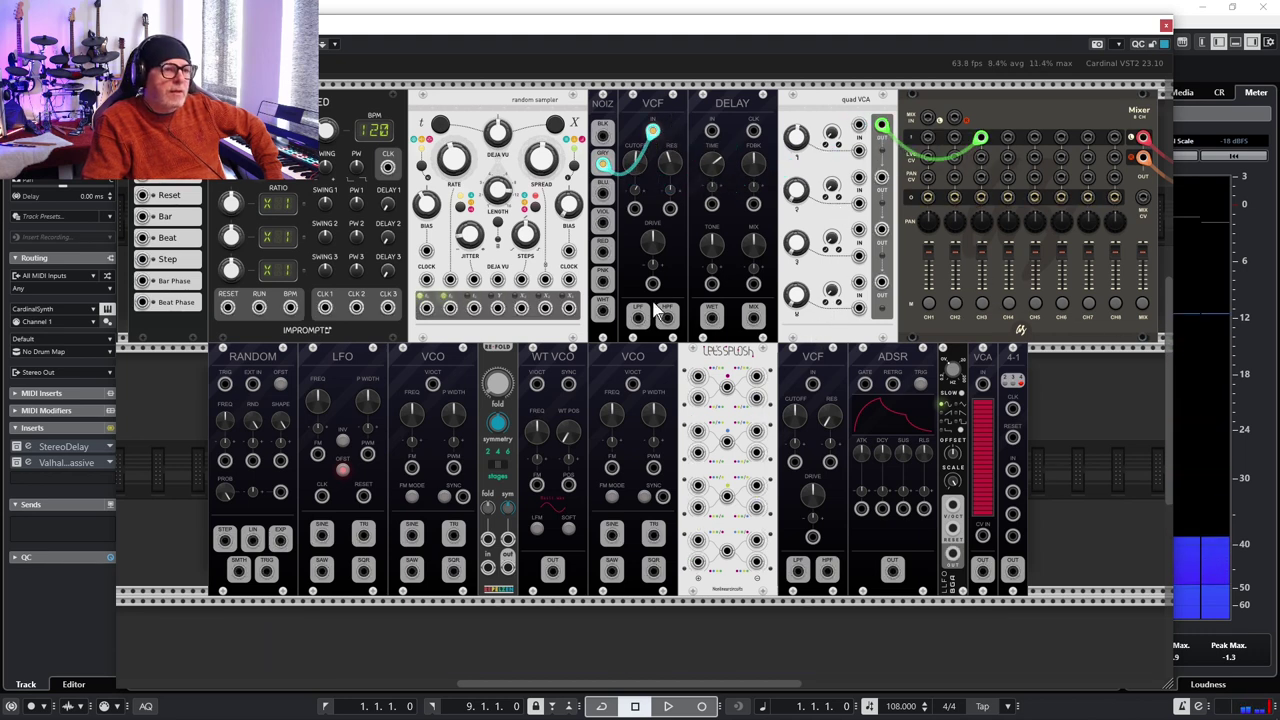
pyautogui.moveTo(639, 316); pyautogui.dragTo(858, 126)
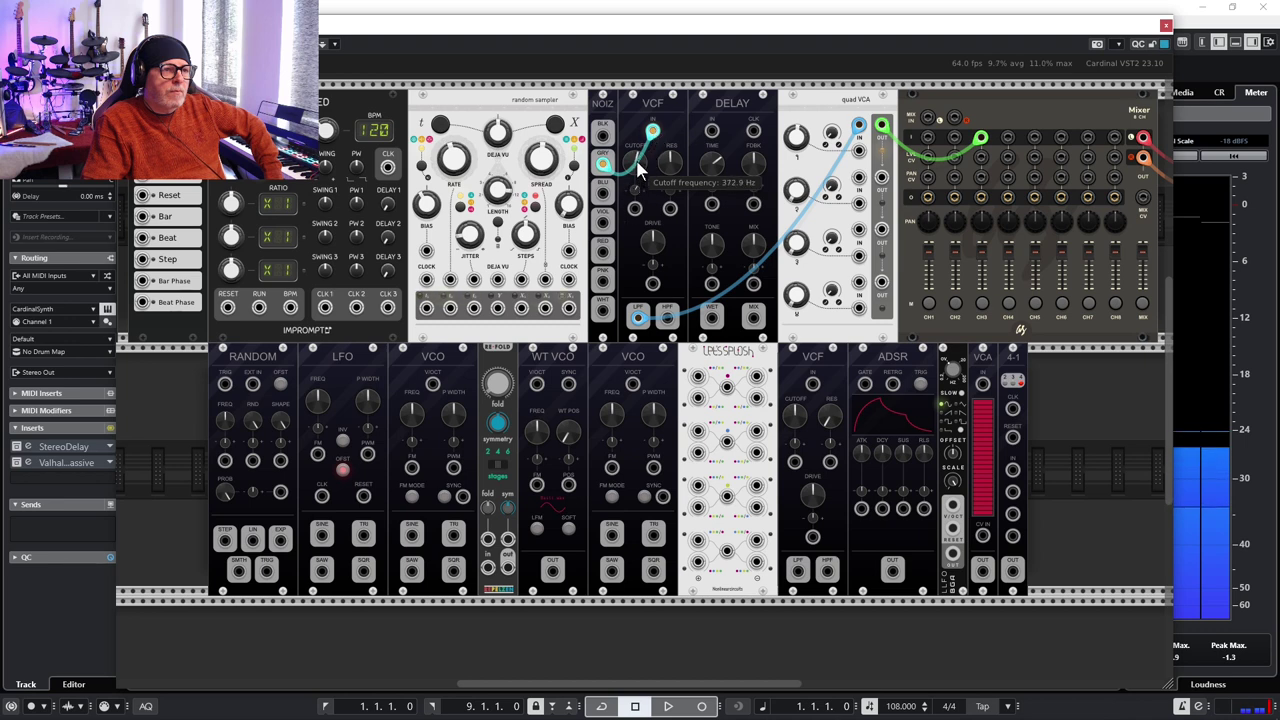
# Lower the upper VCF's cutoff to about 229 Hz and modulate it from RANDOM's smooth output, triggered by the random sampler's T3 output.
pyautogui.moveTo(640, 170); pyautogui.dragTo(648, 147)
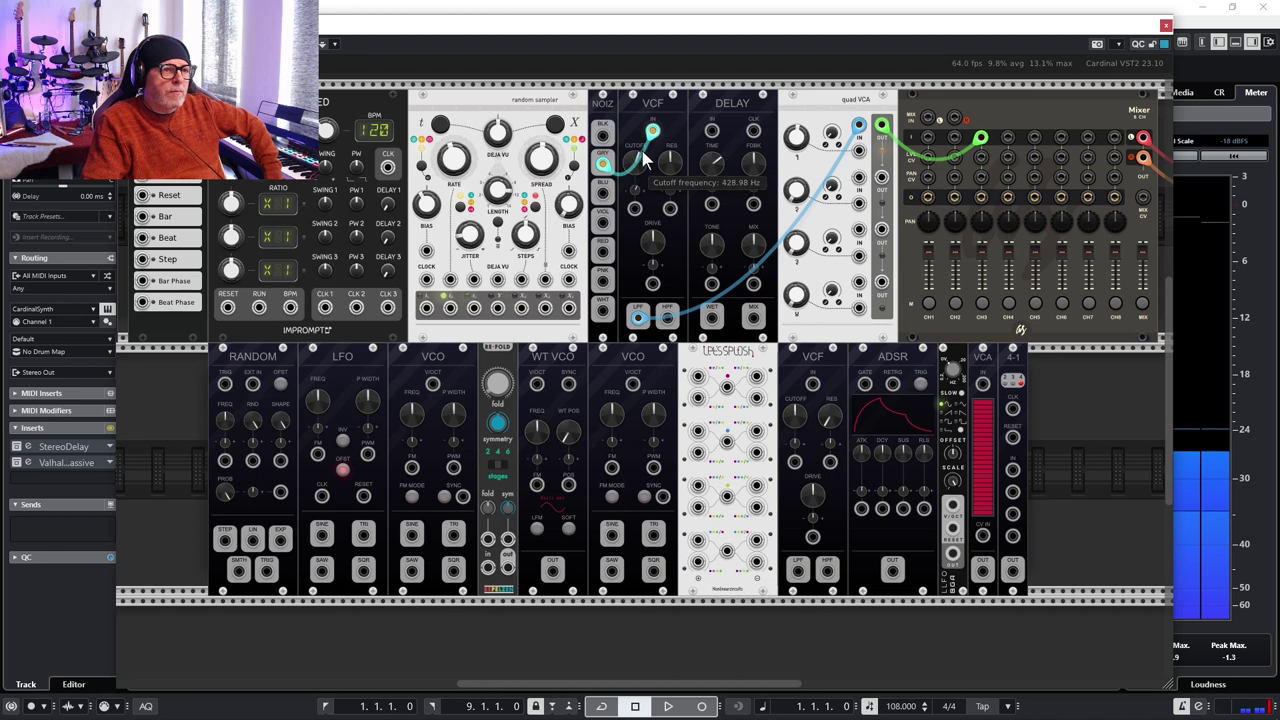
pyautogui.moveTo(630, 196)
pyautogui.mouseDown()
pyautogui.moveTo(635, 155)
pyautogui.moveTo(625, 198)
pyautogui.mouseUp()
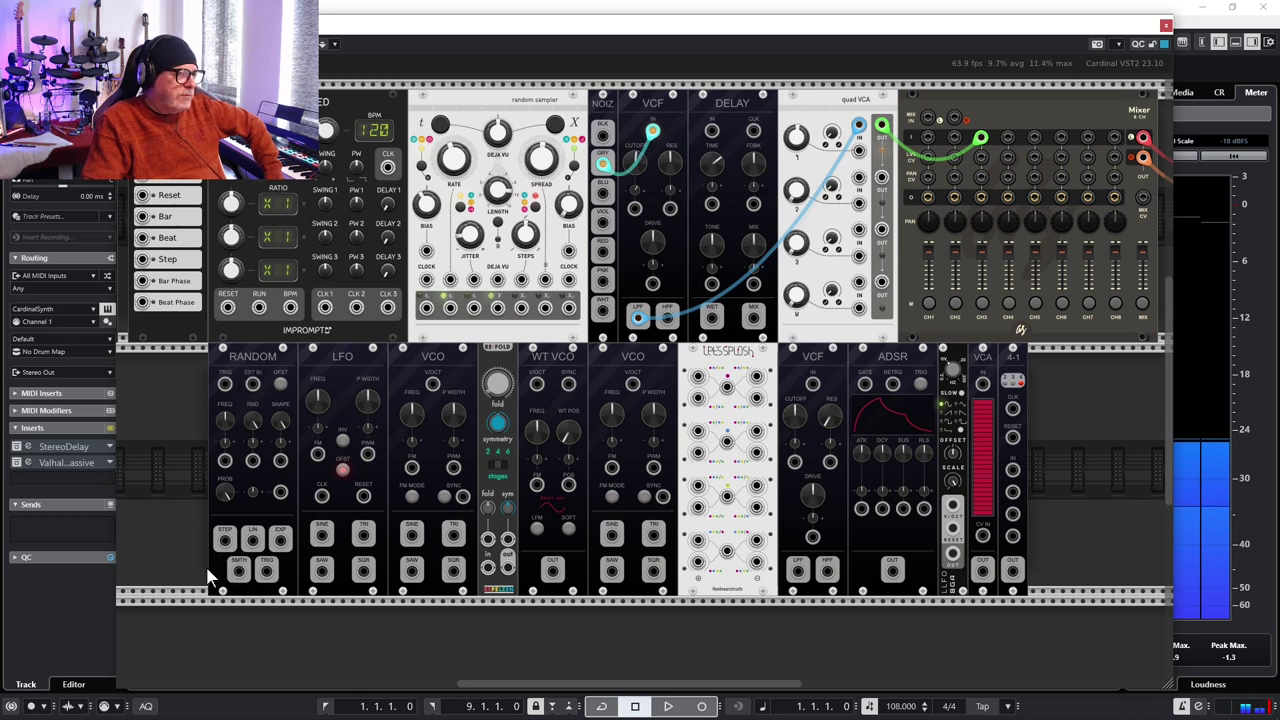
pyautogui.moveTo(238, 576); pyautogui.dragTo(636, 213)
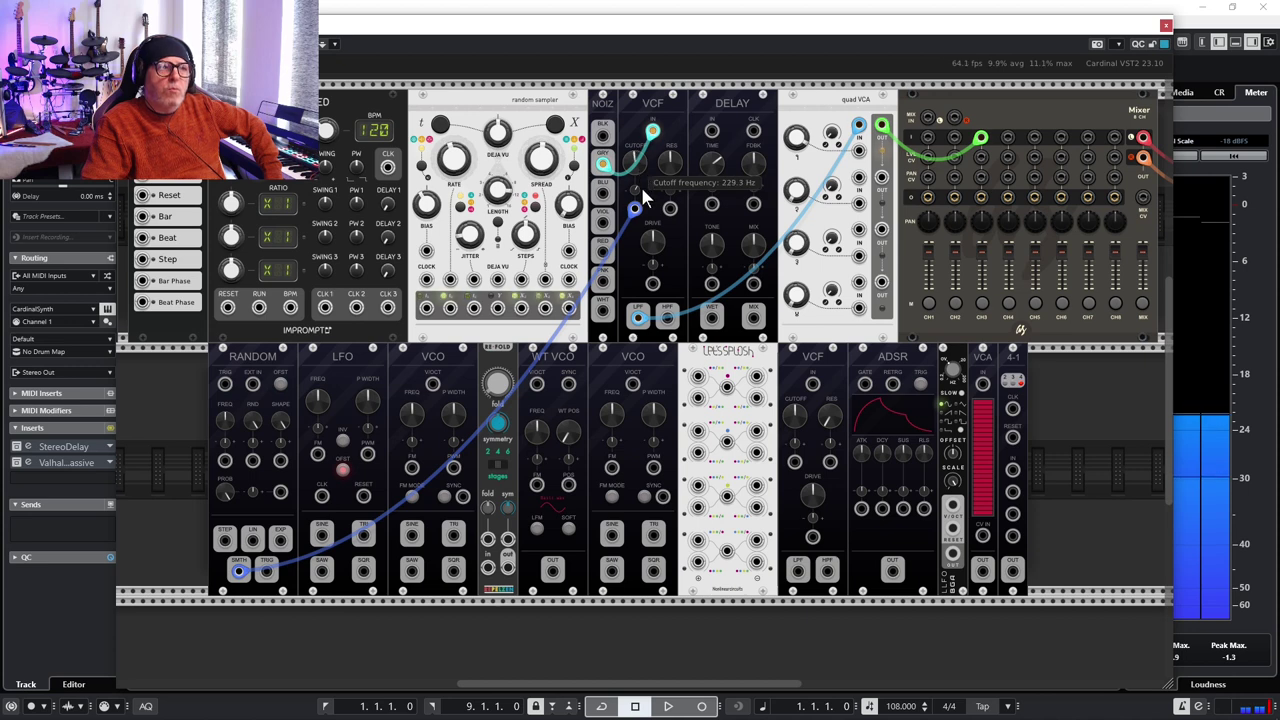
pyautogui.moveTo(643, 195); pyautogui.dragTo(643, 200)
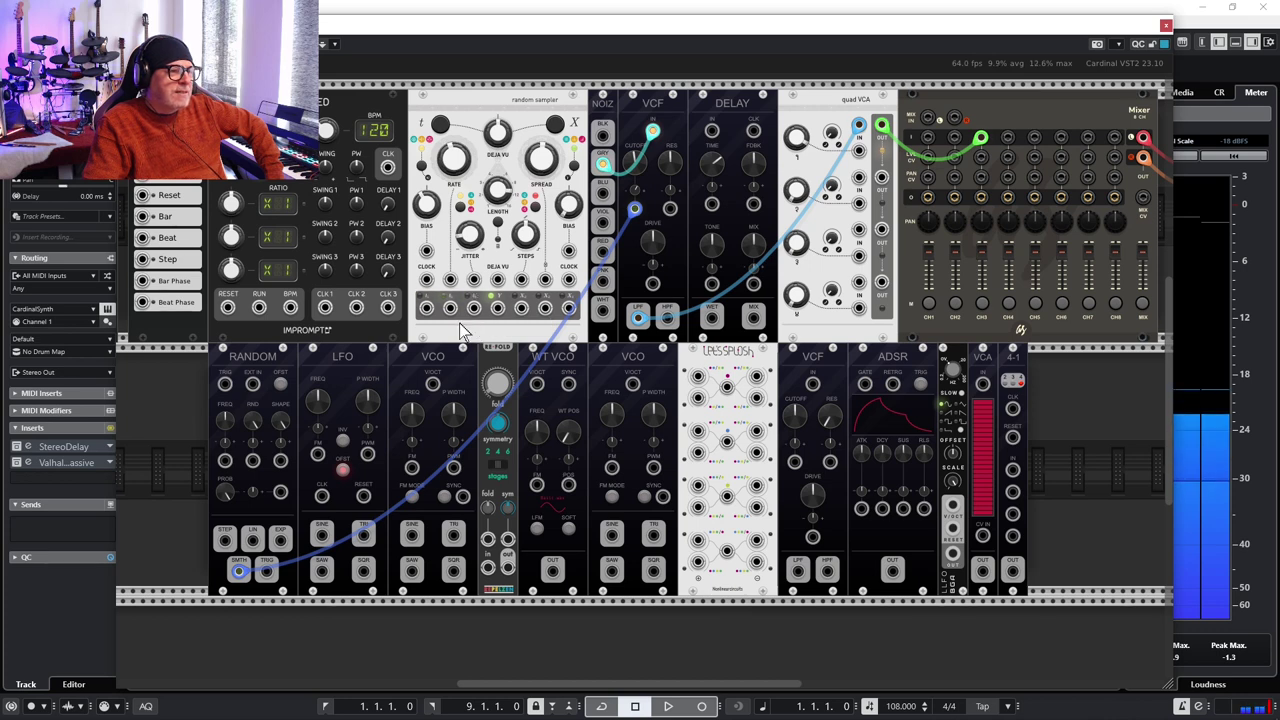
pyautogui.moveTo(451, 312); pyautogui.dragTo(225, 385)
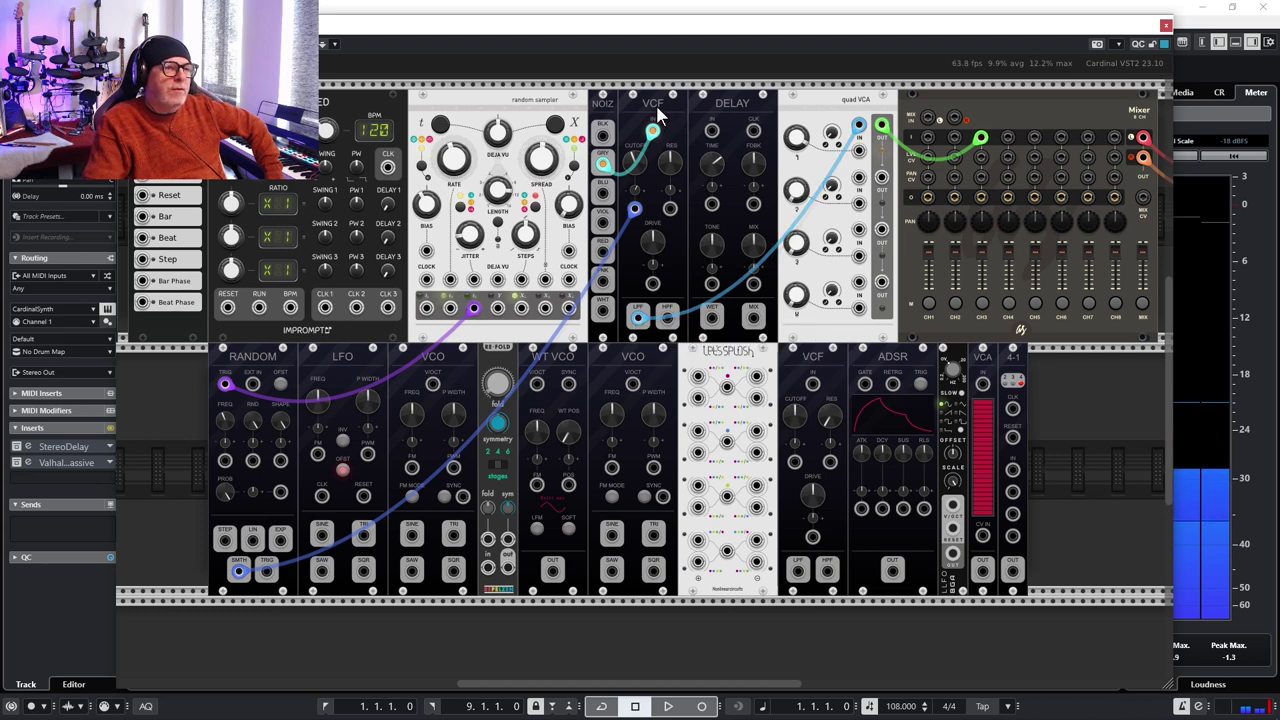
# Insert the DELAY between the upper VCF's low-pass output and the quad VCA's first input, using its mix output with raised feedback.
pyautogui.moveTo(859, 127); pyautogui.dragTo(712, 130)
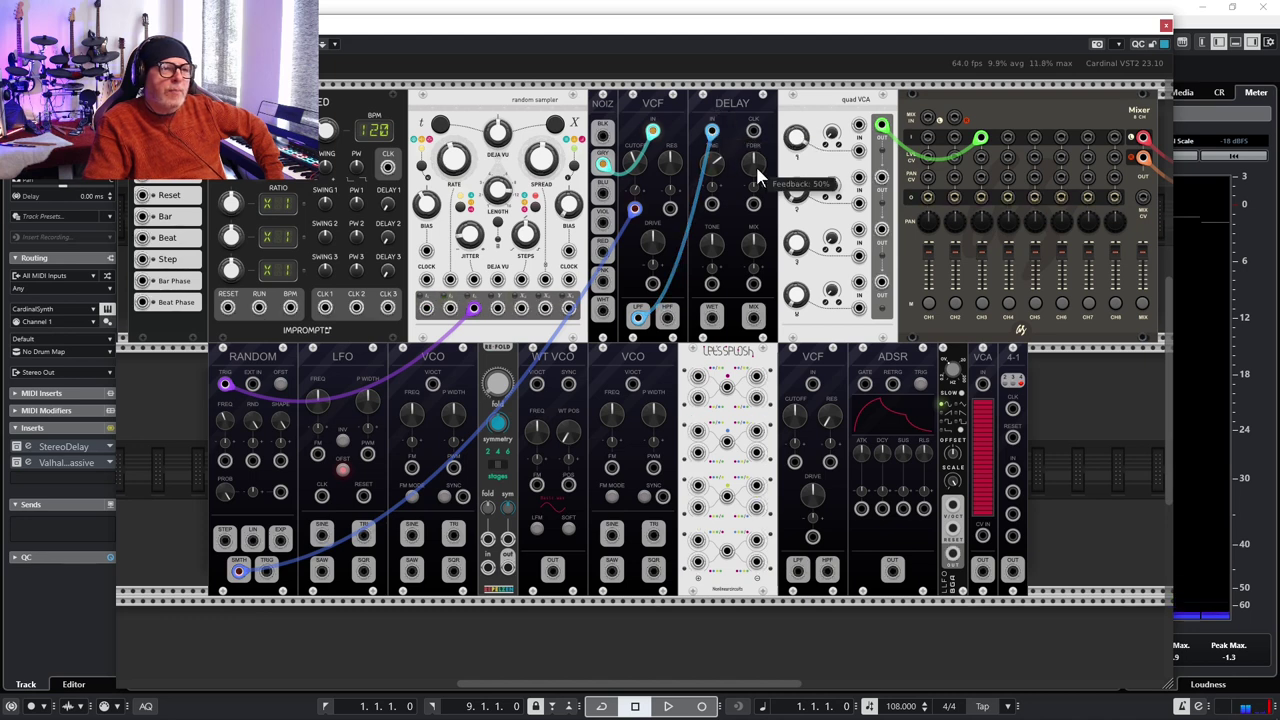
pyautogui.moveTo(755, 163); pyautogui.dragTo(759, 40)
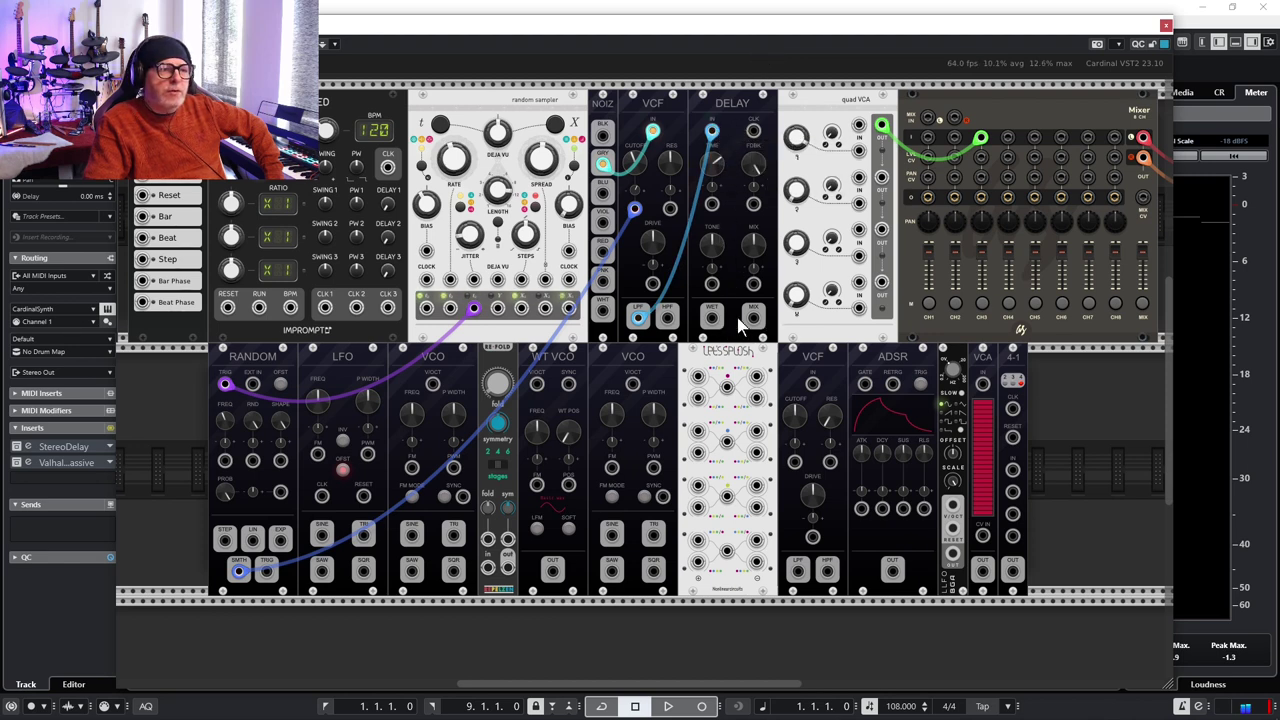
pyautogui.moveTo(754, 320); pyautogui.dragTo(858, 126)
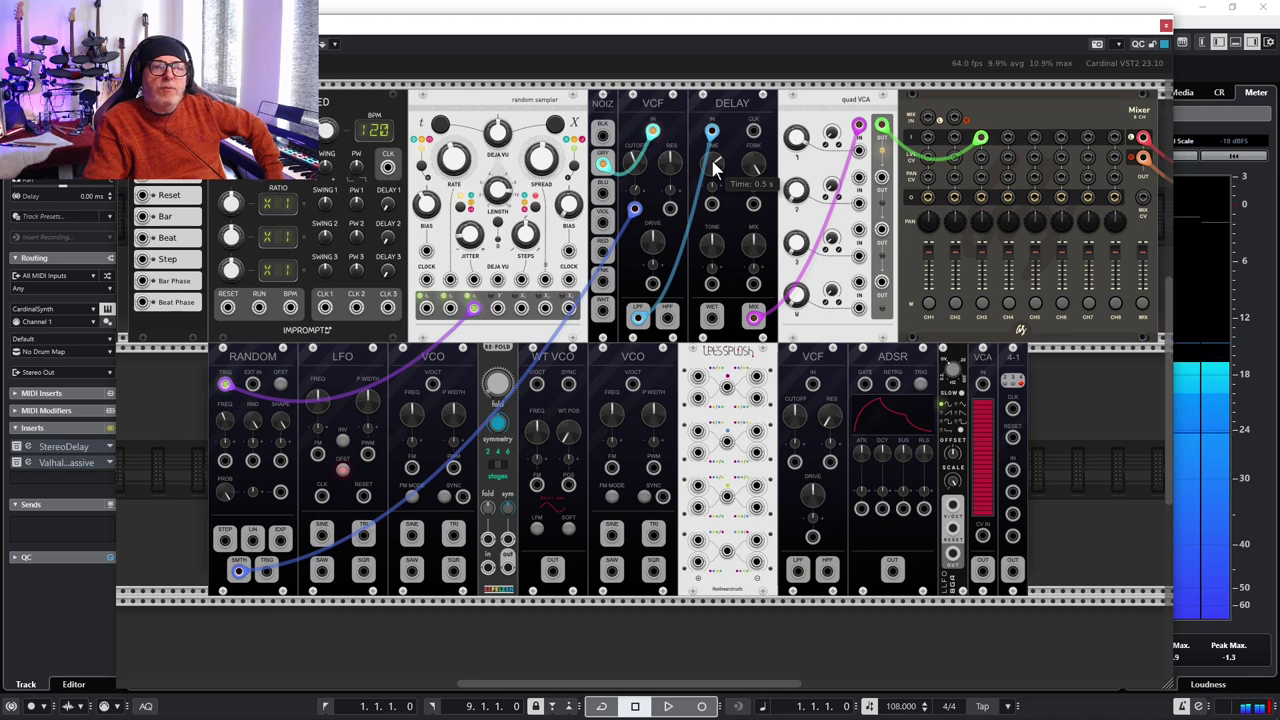
# Lower the DELAY time to 0.001 s and raise it slightly again.
pyautogui.moveTo(713, 166); pyautogui.dragTo(706, 211)
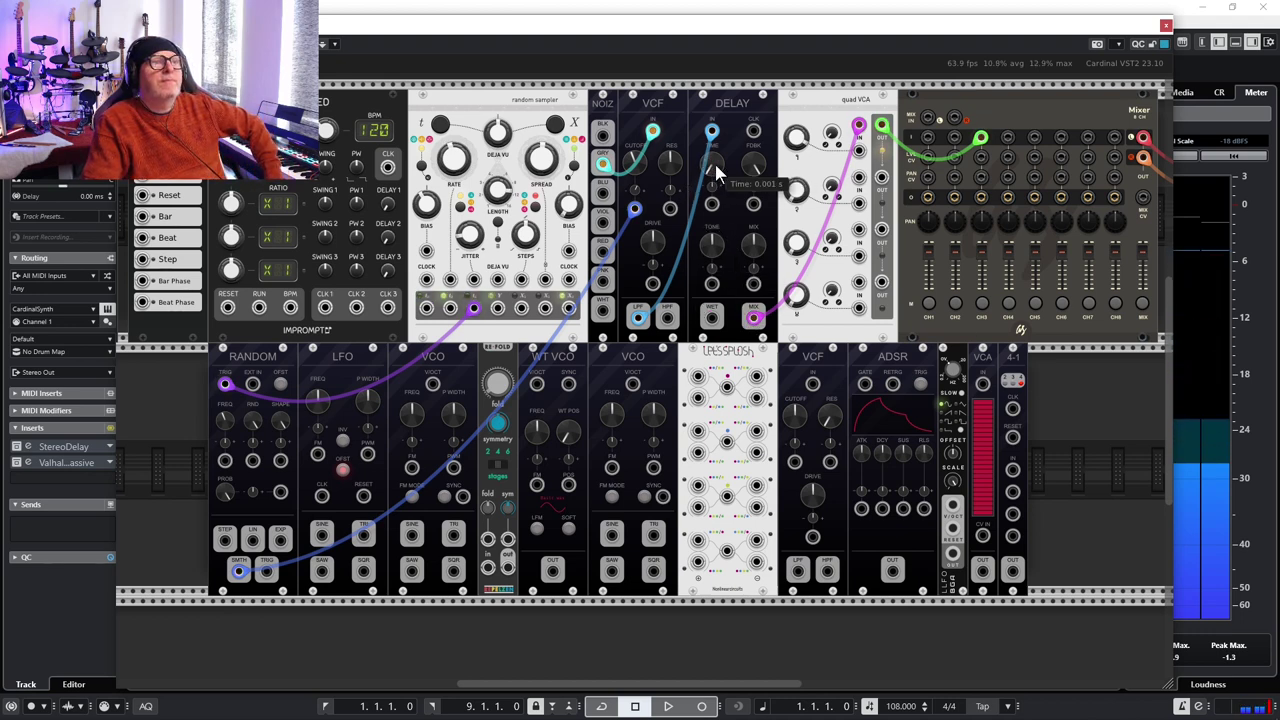
pyautogui.moveTo(716, 160)
pyautogui.mouseDown()
pyautogui.moveTo(719, 109)
pyautogui.moveTo(719, 172)
pyautogui.moveTo(730, 93)
pyautogui.moveTo(714, 167)
pyautogui.moveTo(718, 150)
pyautogui.mouseUp()
pyautogui.moveTo(716, 162)
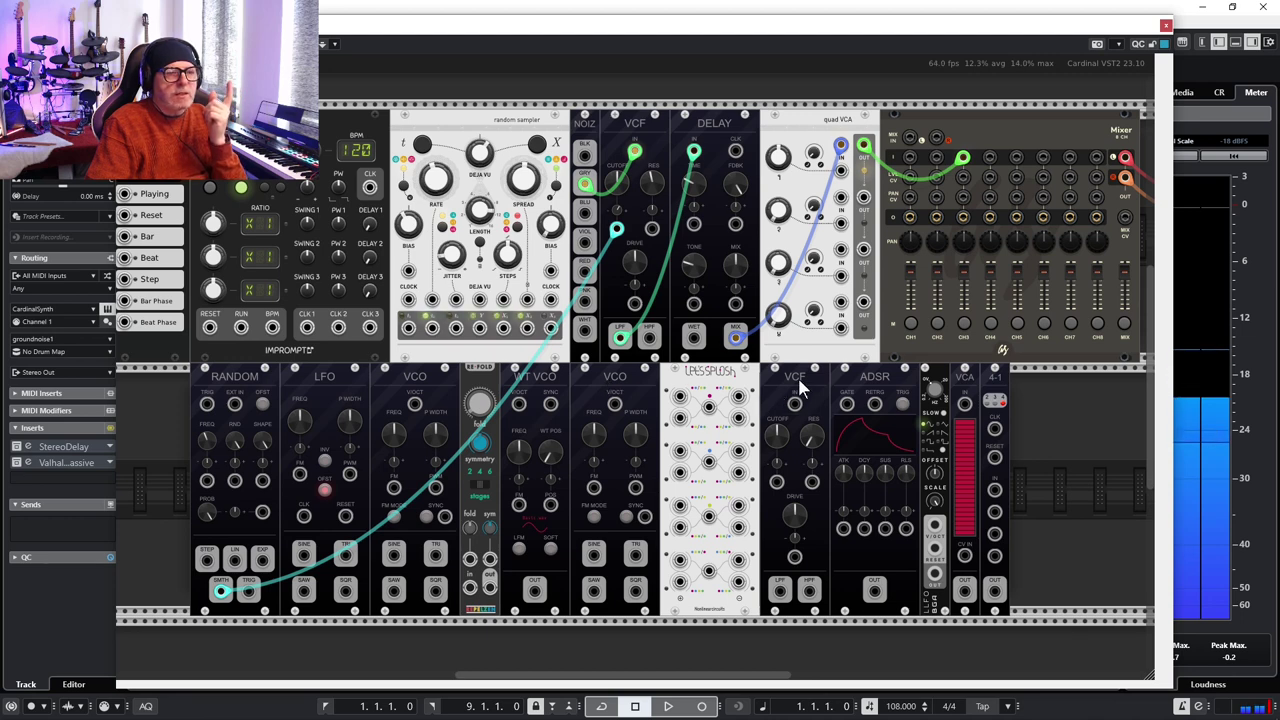
# Route the second VCO's sine output through the lower VCF's low-pass output and quad VCA channel 2 into mixer channel 4, raising the VCA level.
pyautogui.moveTo(776, 436)
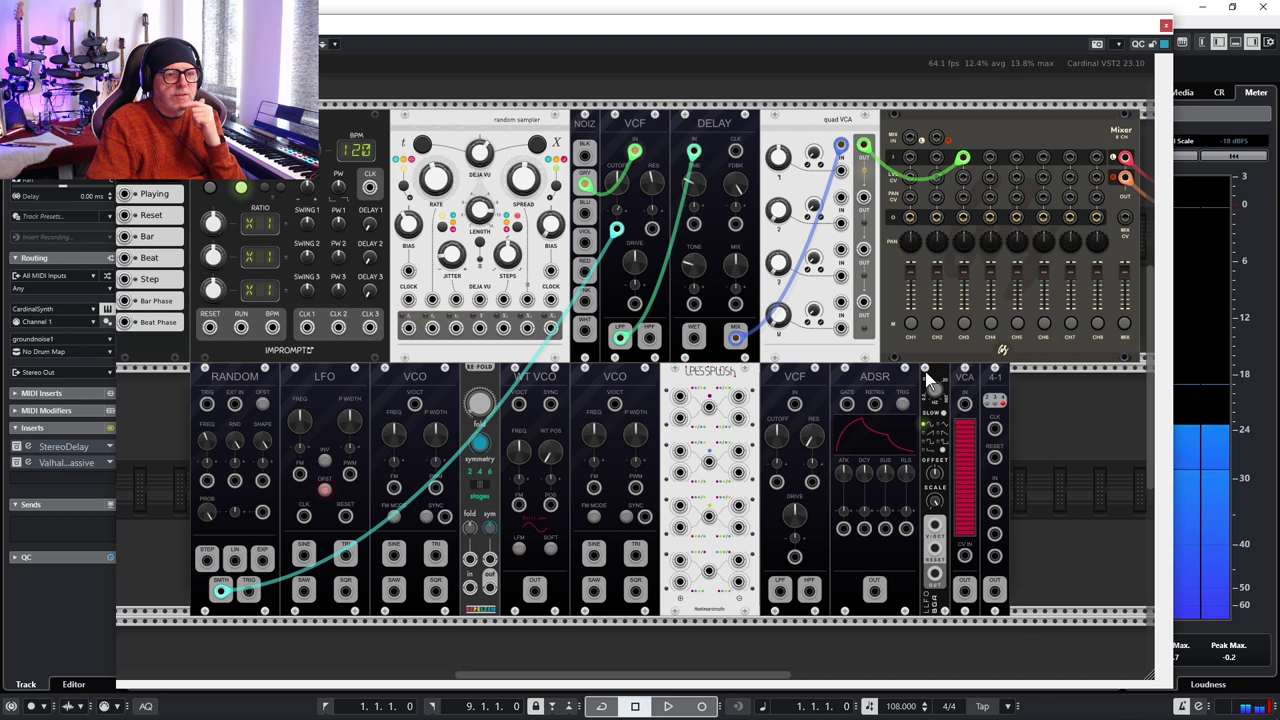
pyautogui.moveTo(930, 382)
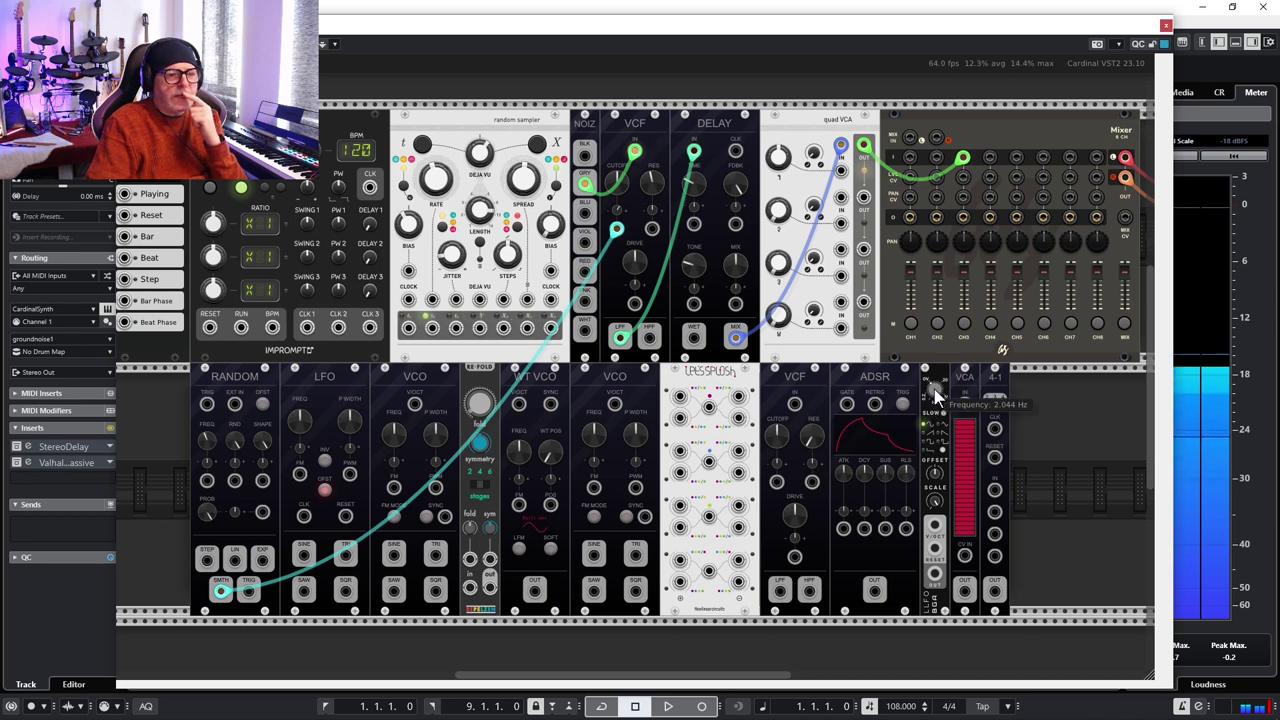
pyautogui.moveTo(779, 590); pyautogui.dragTo(990, 157)
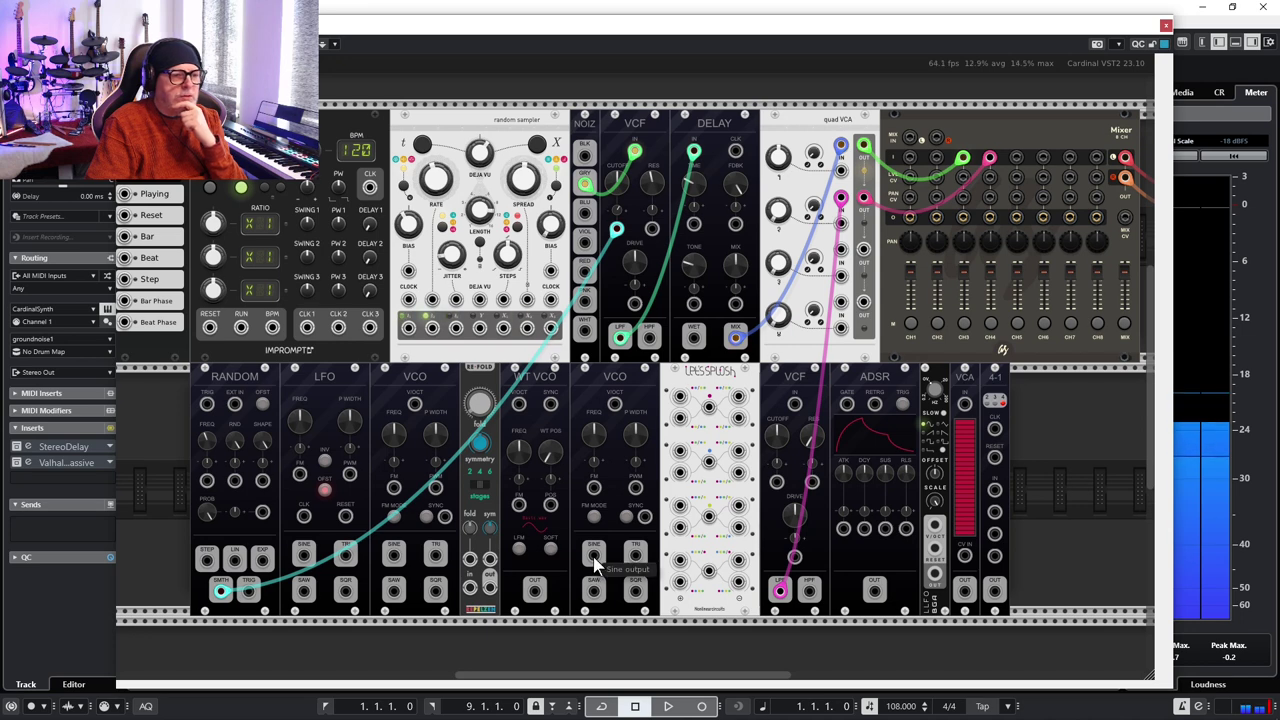
pyautogui.moveTo(594, 555); pyautogui.dragTo(795, 405)
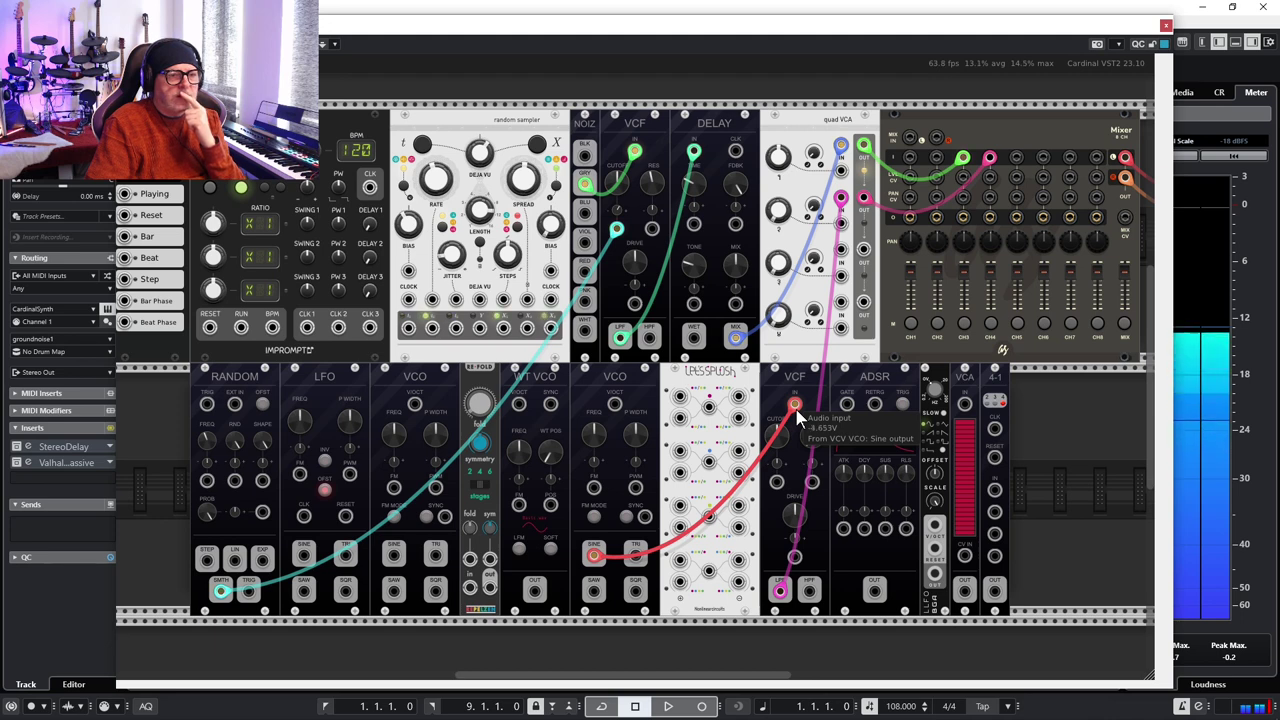
pyautogui.moveTo(779, 214); pyautogui.dragTo(779, 147)
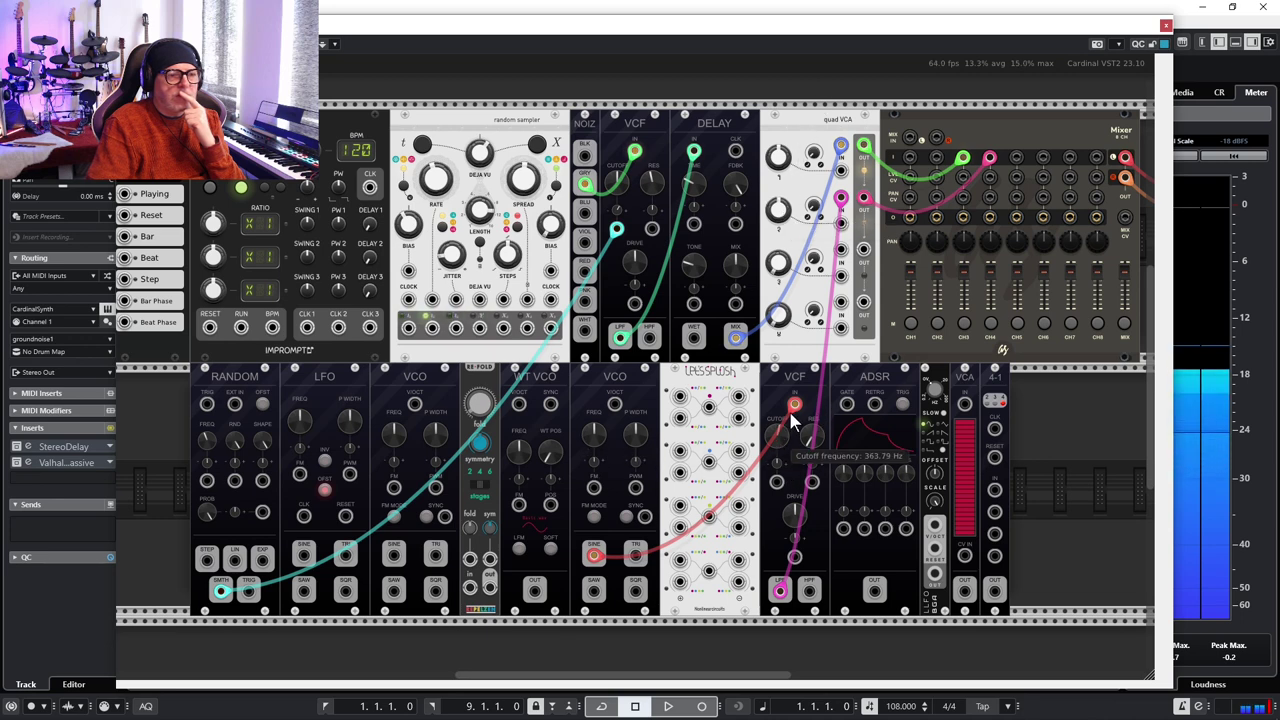
# Shape the second VCO's tone by lowering its frequency and adjusting the lower VCF's drive, resonance and cutoff.
pyautogui.moveTo(790, 518); pyautogui.dragTo(827, 381)
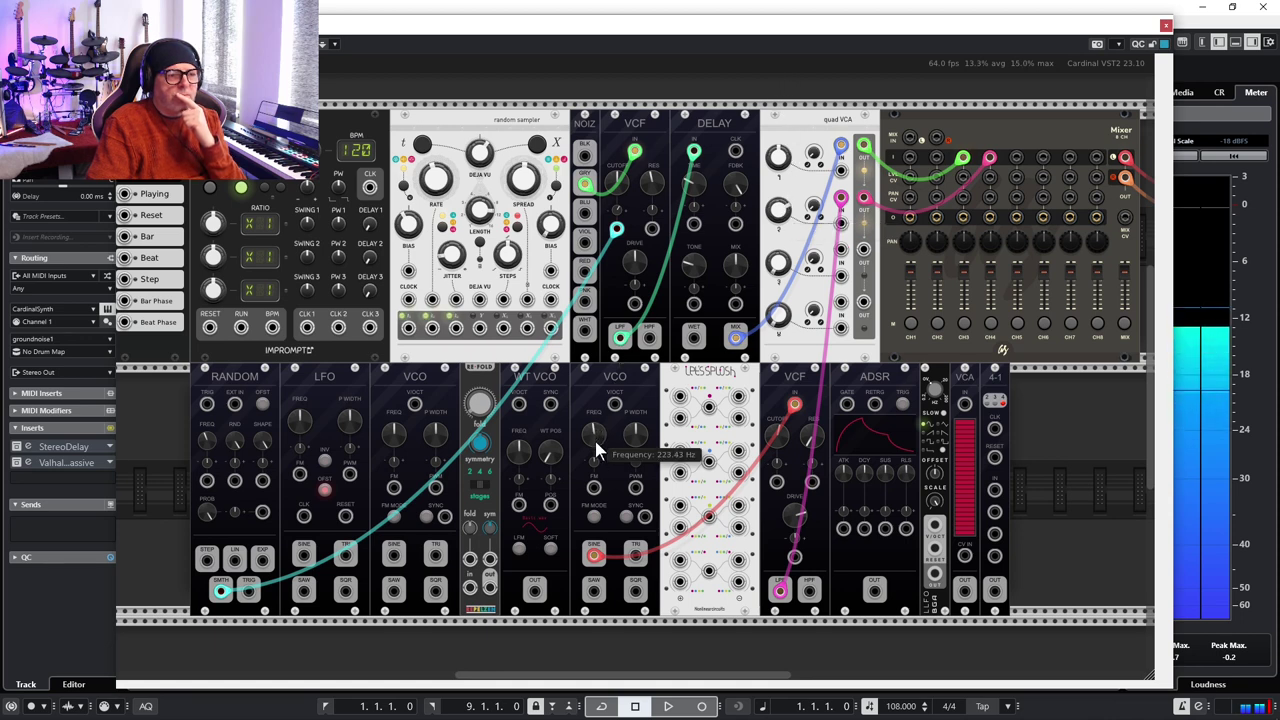
pyautogui.moveTo(593, 443)
pyautogui.mouseDown()
pyautogui.moveTo(586, 533)
pyautogui.moveTo(596, 436)
pyautogui.moveTo(595, 458)
pyautogui.mouseUp()
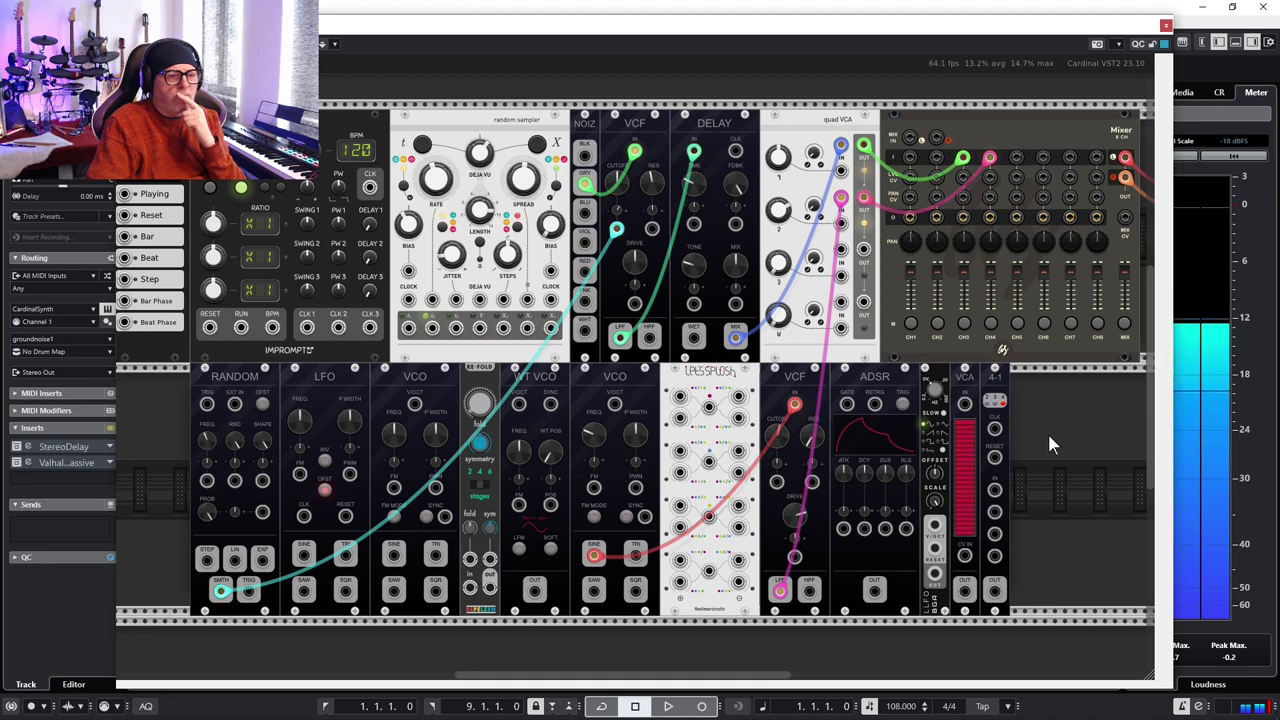
pyautogui.moveTo(777, 440)
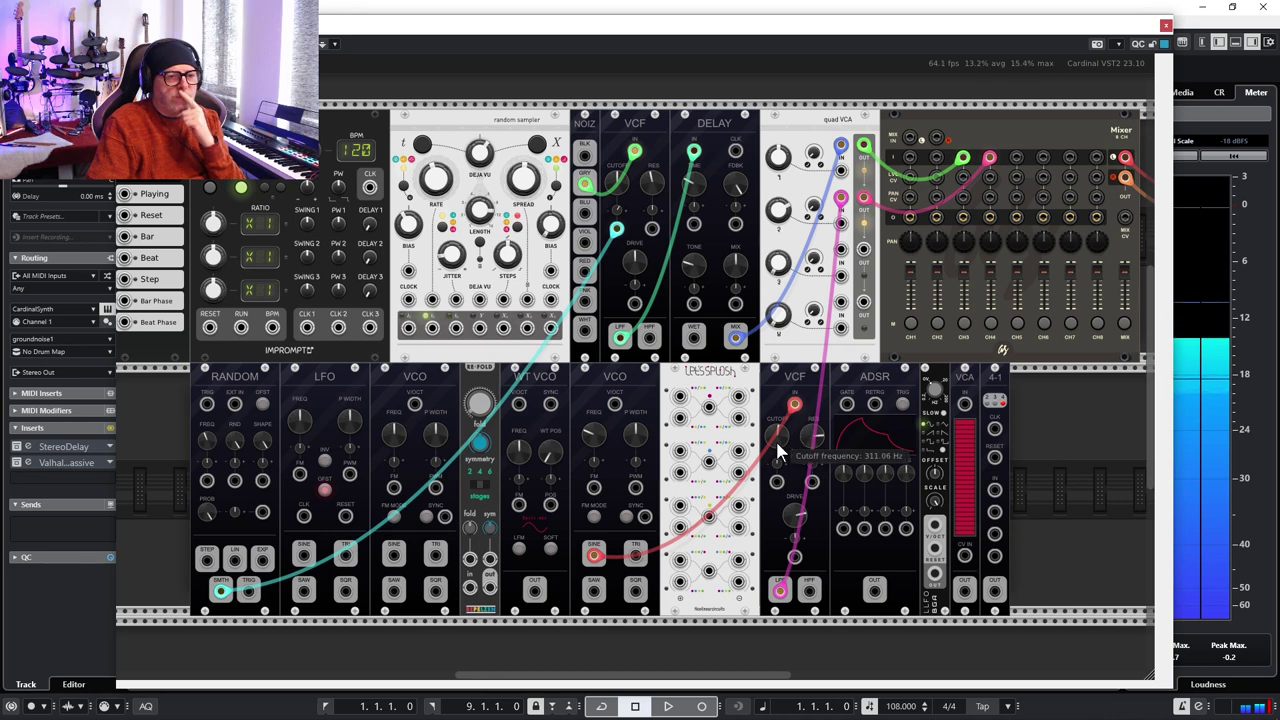
pyautogui.moveTo(811, 443); pyautogui.dragTo(806, 487)
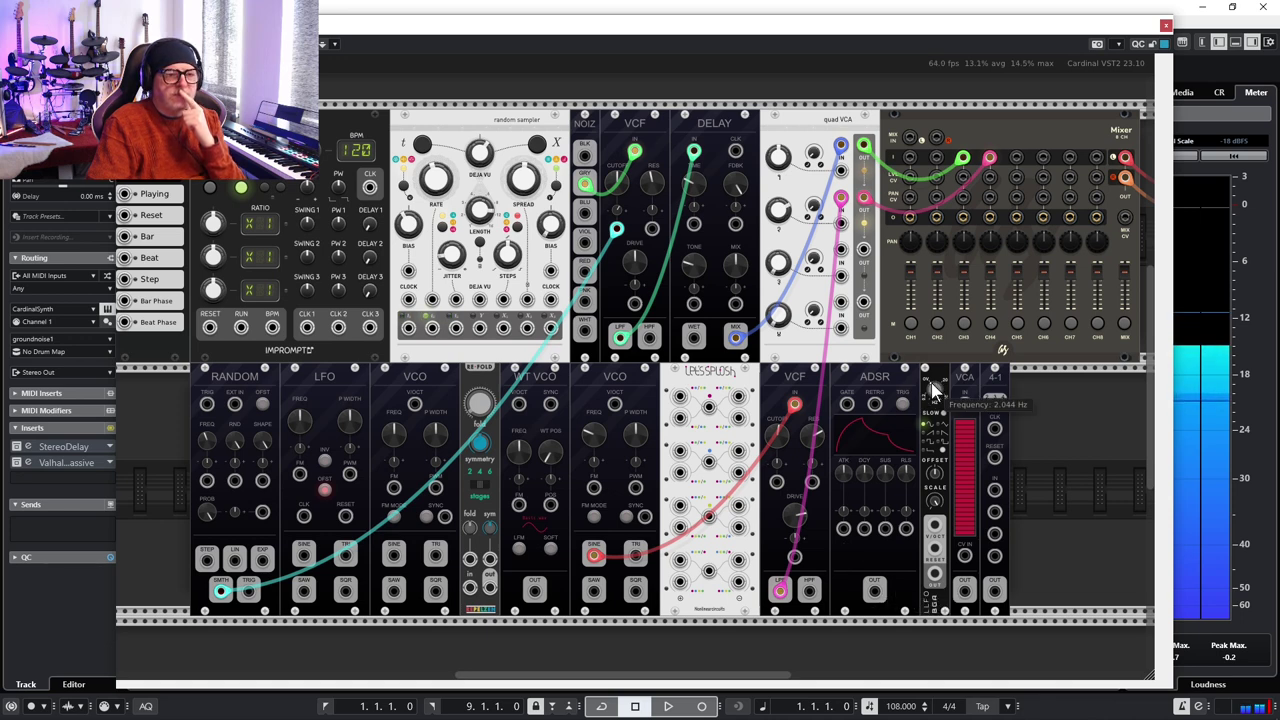
pyautogui.moveTo(776, 437); pyautogui.dragTo(778, 446)
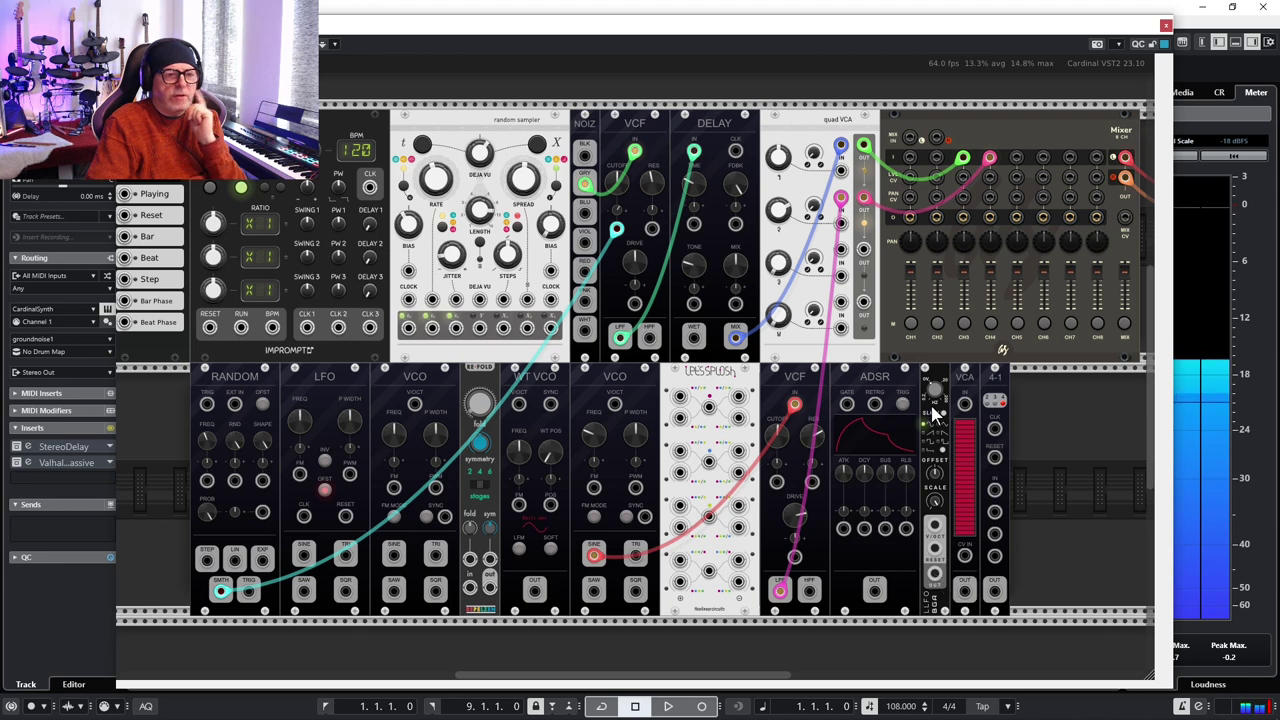
# Modulate the lower VCF's cutoff, set to about 352 Hz, by about 13% with the narrow LFO in slow mode, fine-tuning the LFO frequency.
pyautogui.moveTo(933, 575); pyautogui.dragTo(777, 485)
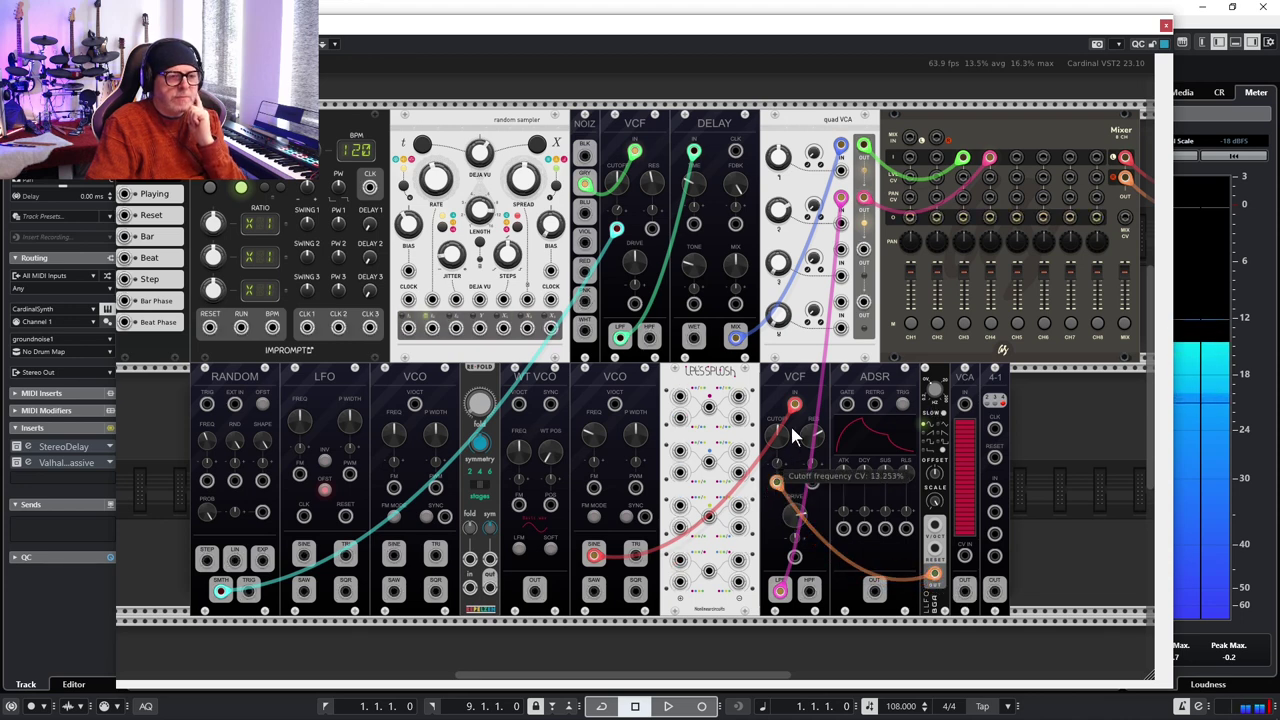
pyautogui.moveTo(791, 427); pyautogui.dragTo(800, 406)
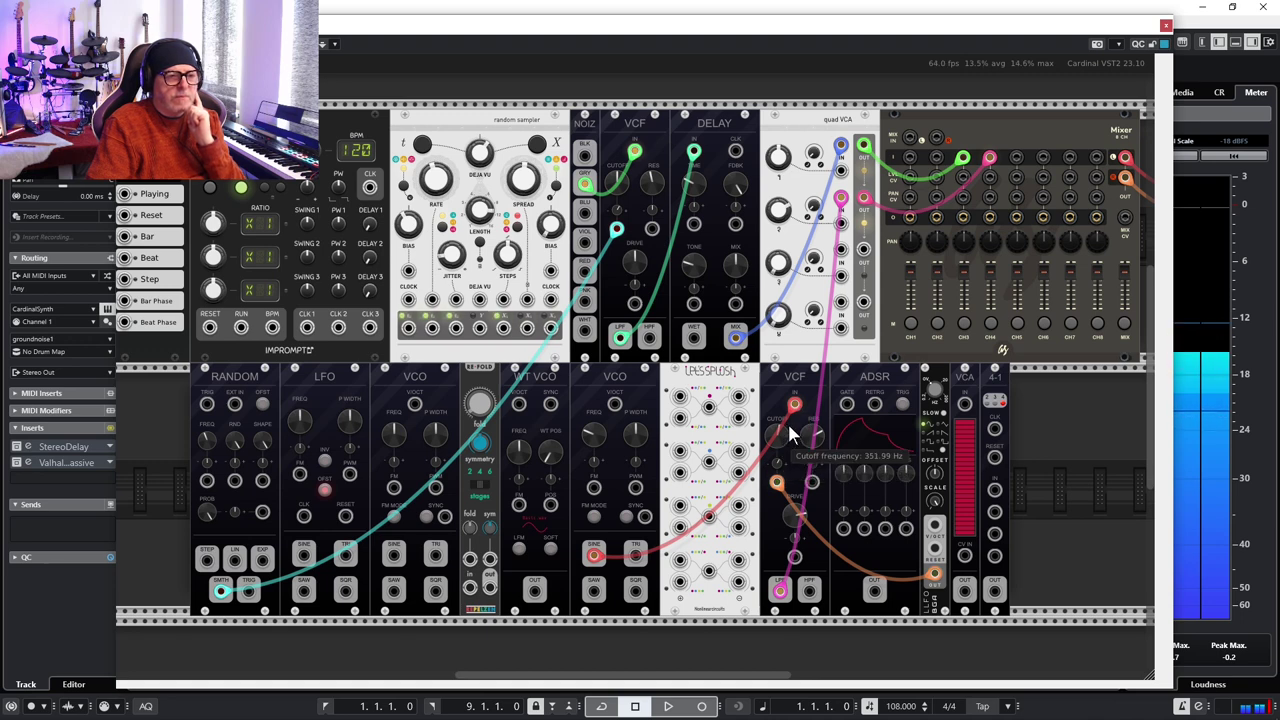
pyautogui.click(943, 413)
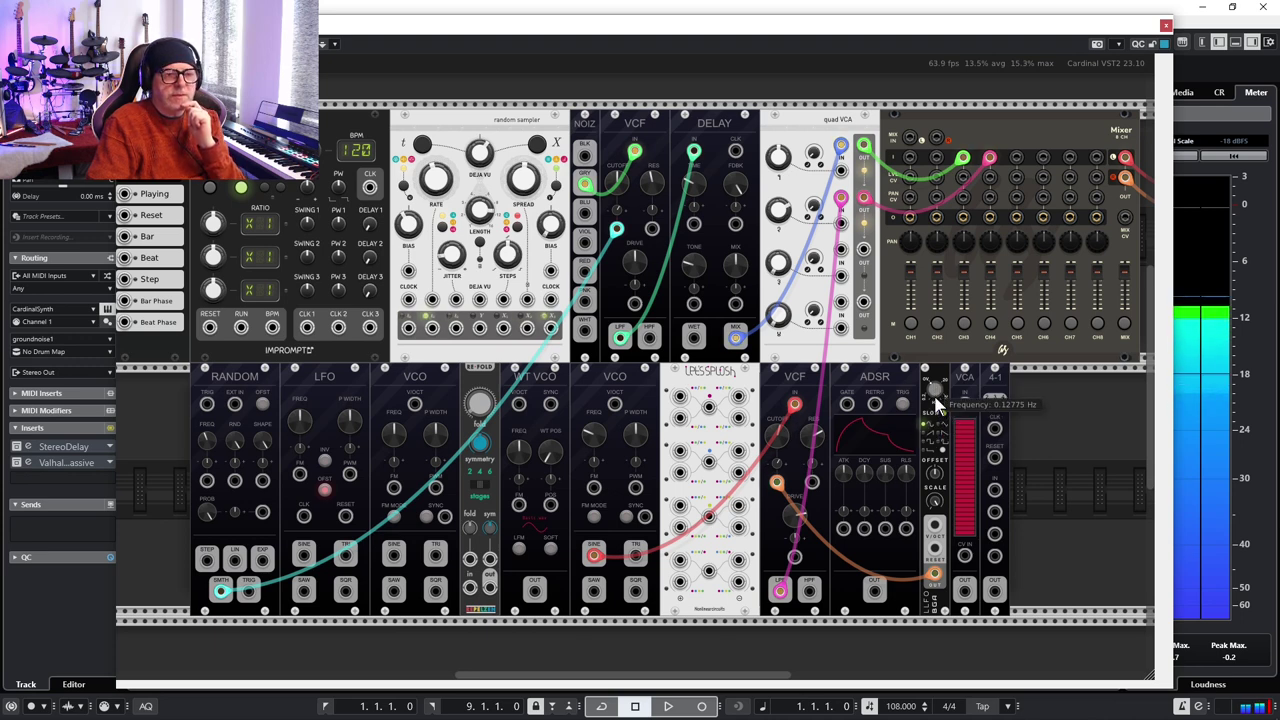
pyautogui.moveTo(934, 394); pyautogui.dragTo(934, 388)
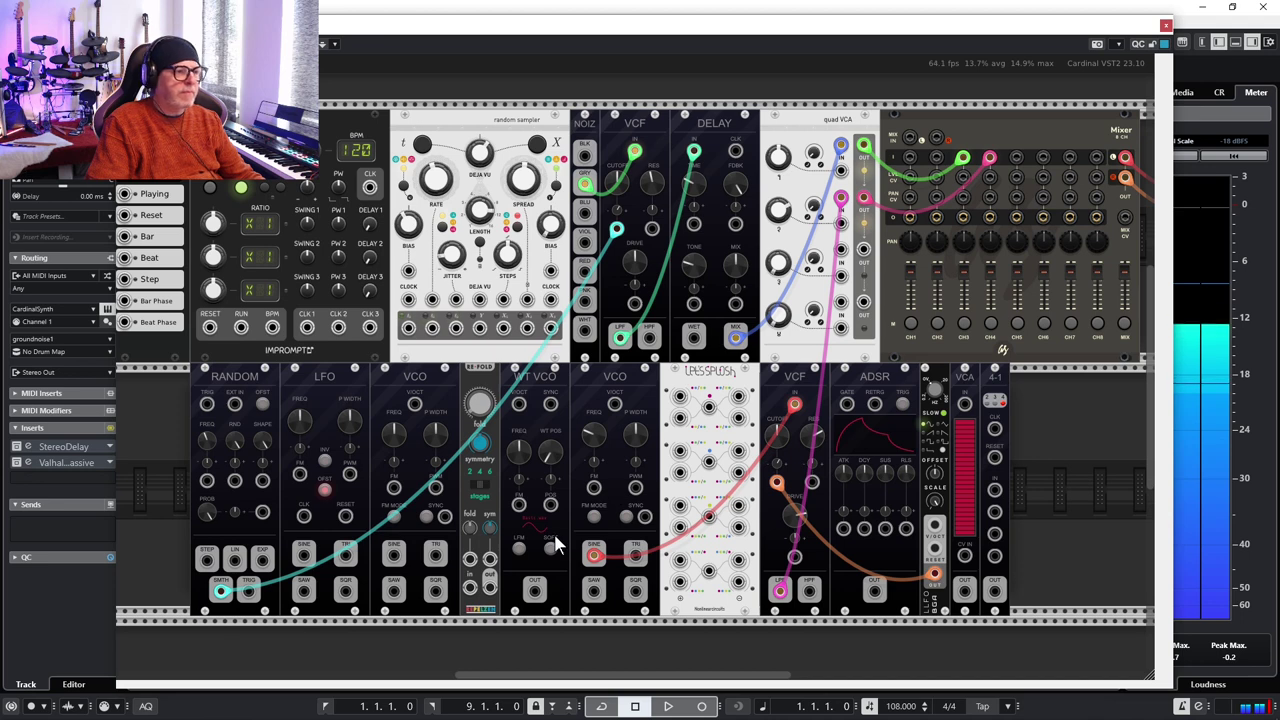
# Duplicate the VCV LFO to the row's far end and patch its sine output to mixer channel 4's pan CV, toggling channel 3's mute.
pyautogui.rightClick(322, 381)
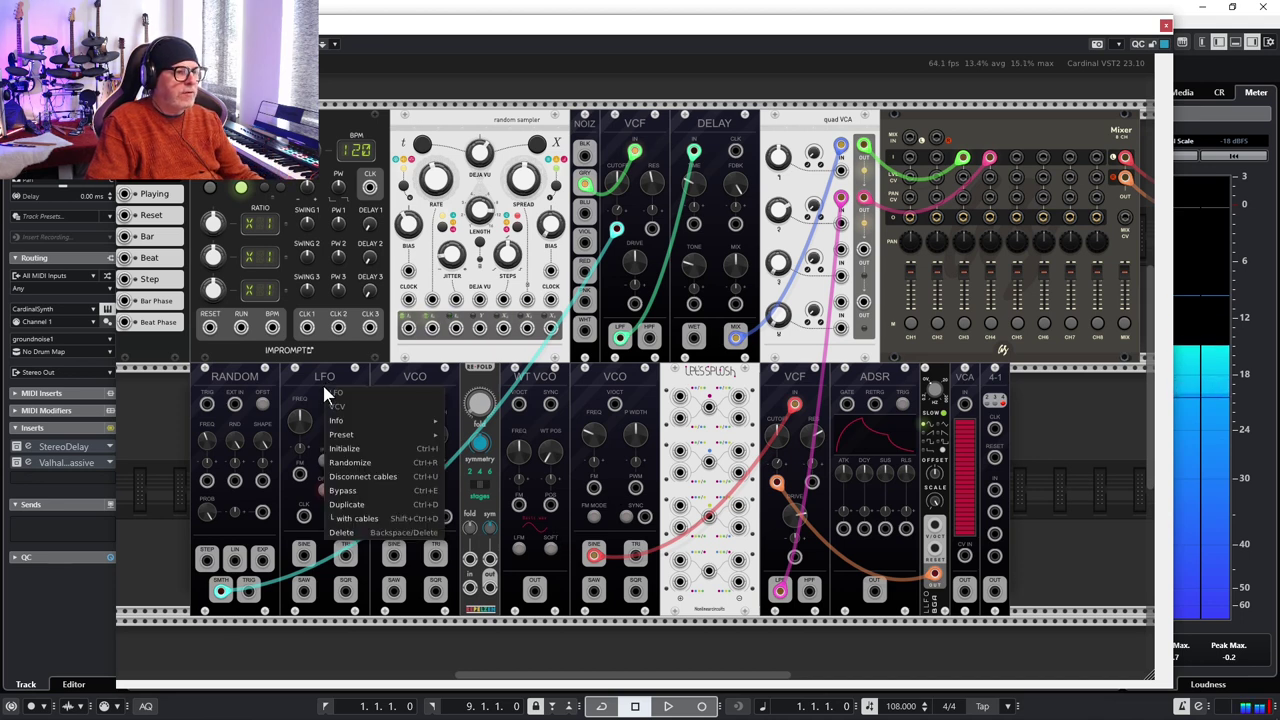
pyautogui.click(347, 504)
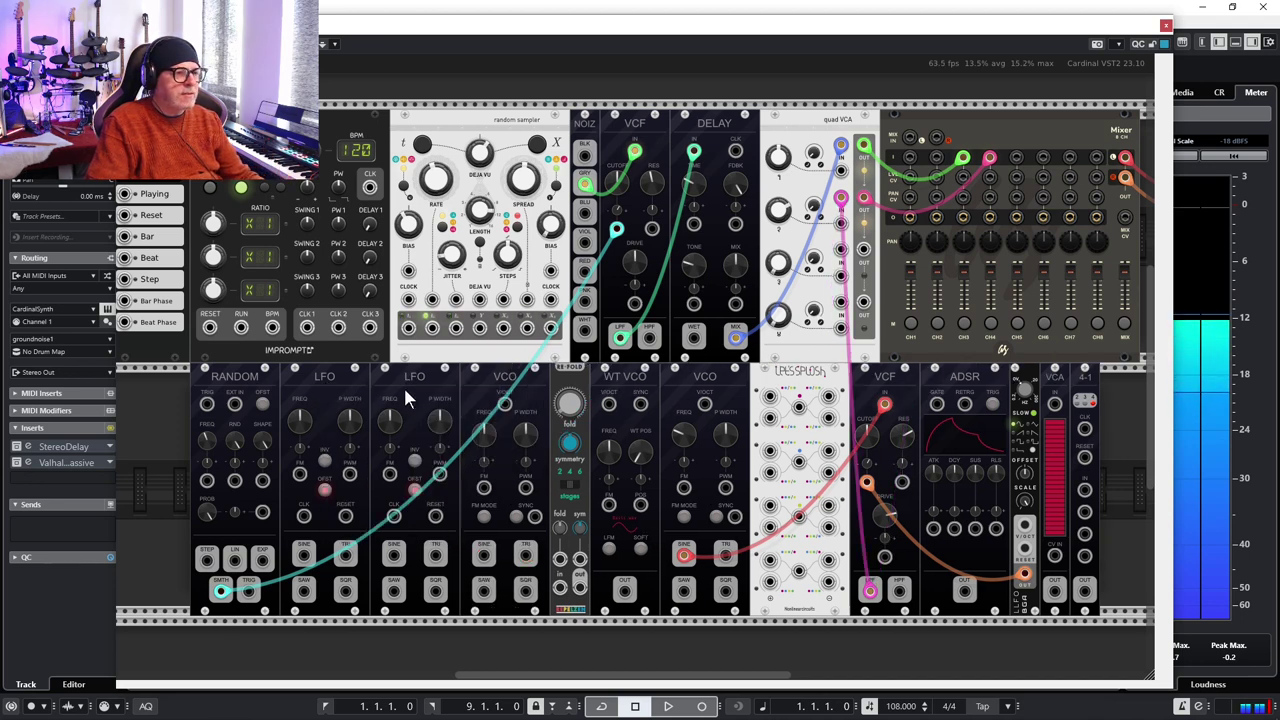
pyautogui.moveTo(1030, 422); pyautogui.dragTo(1080, 423)
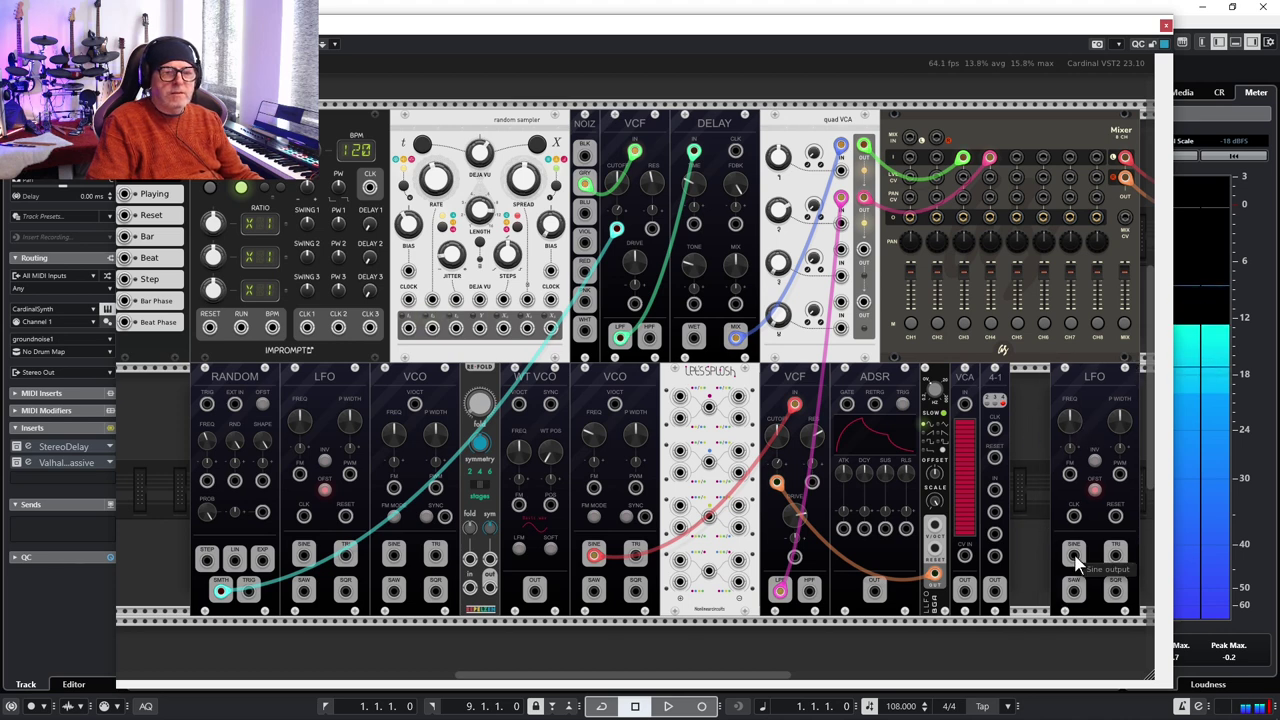
pyautogui.moveTo(1073, 555); pyautogui.dragTo(989, 198)
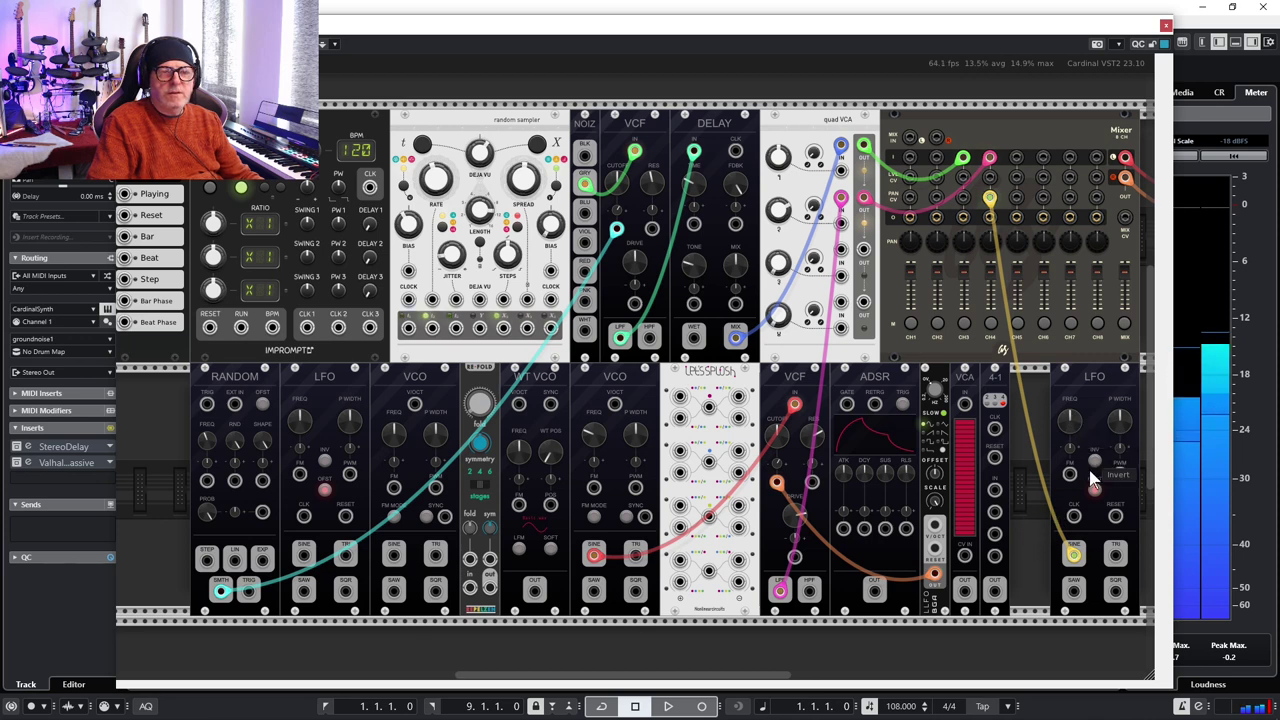
pyautogui.click(964, 323)
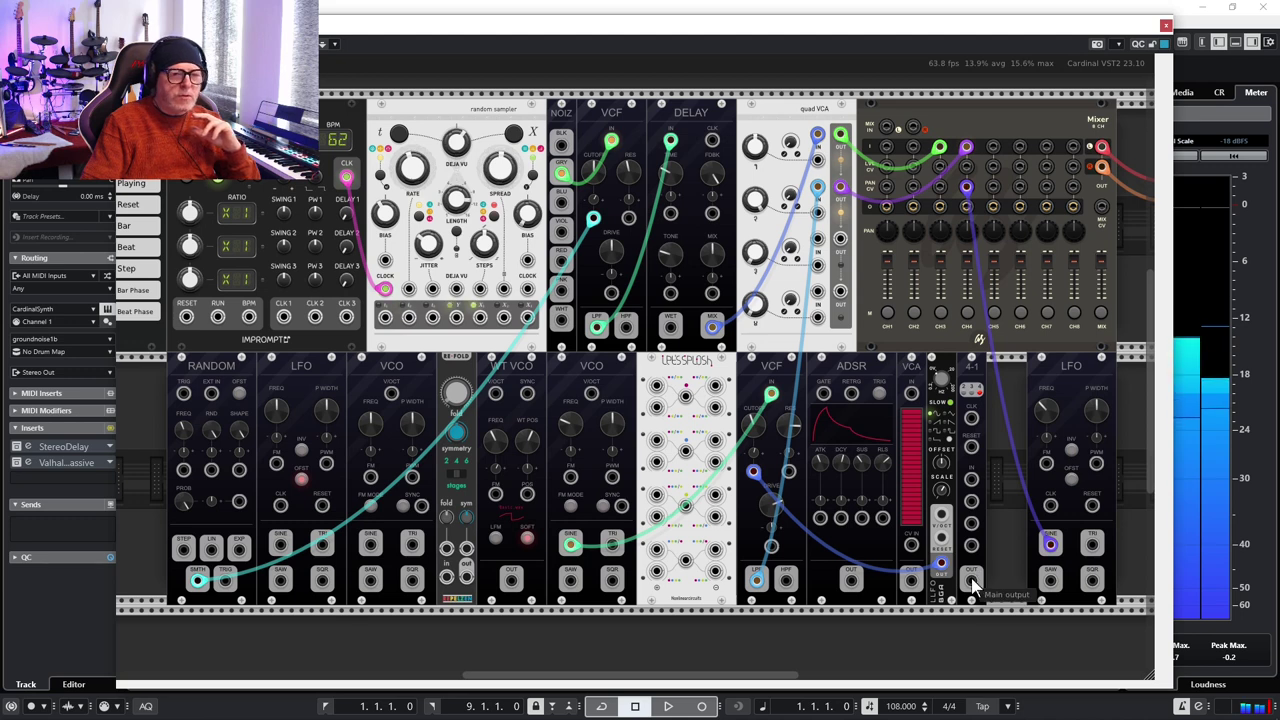
# Insert the 4-1 switch between the lower VCF's low-pass output and quad VCA input 2, using its second input and clocking it from T3.
pyautogui.moveTo(973, 582); pyautogui.dragTo(995, 511)
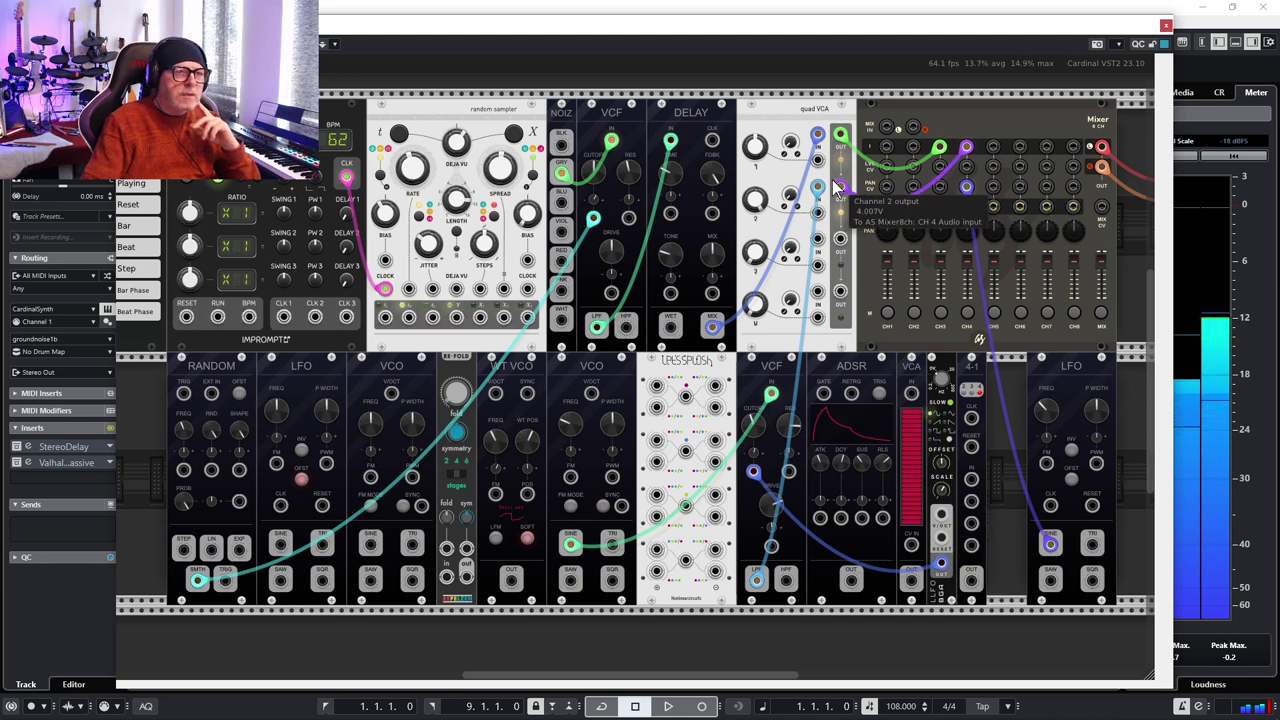
pyautogui.moveTo(818, 187); pyautogui.dragTo(970, 501)
pyautogui.moveTo(971, 580); pyautogui.dragTo(818, 190)
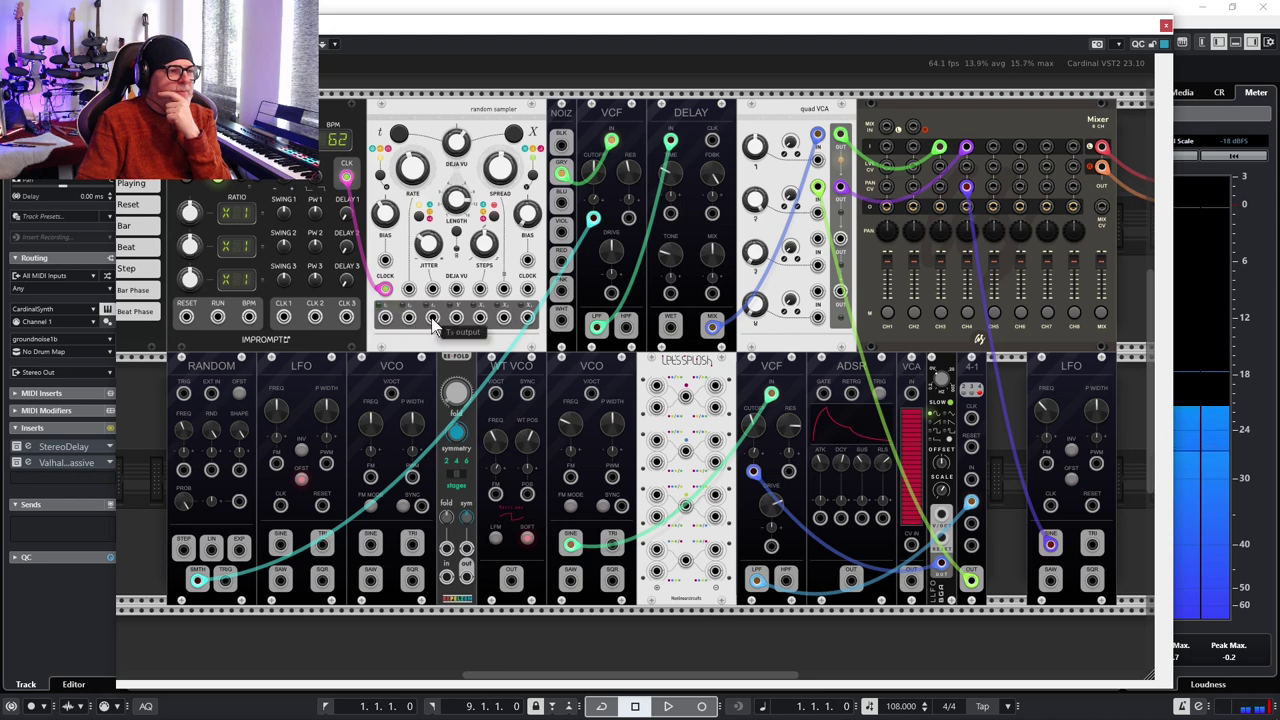
pyautogui.moveTo(432, 318); pyautogui.dragTo(972, 424)
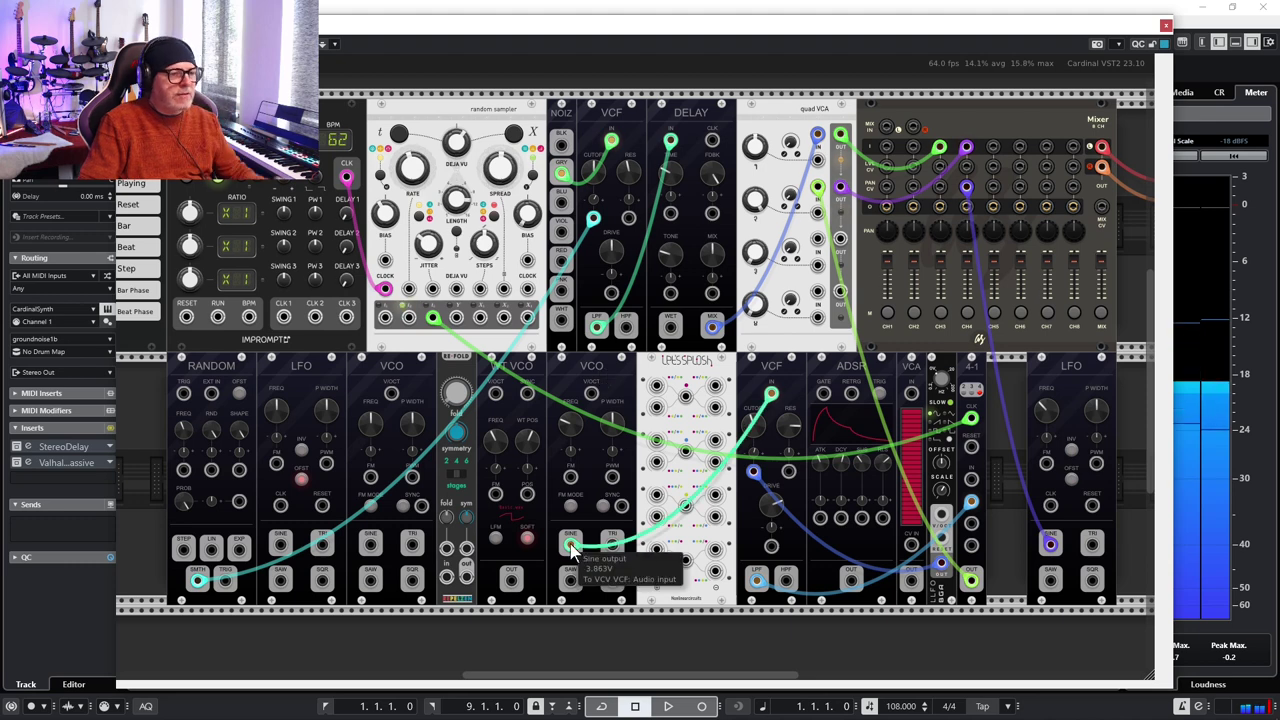
# Patch the second VCO's sine output through re-fold into the 4-1 switch's fourth input and adjust the folding amount.
pyautogui.moveTo(572, 548); pyautogui.dragTo(450, 588)
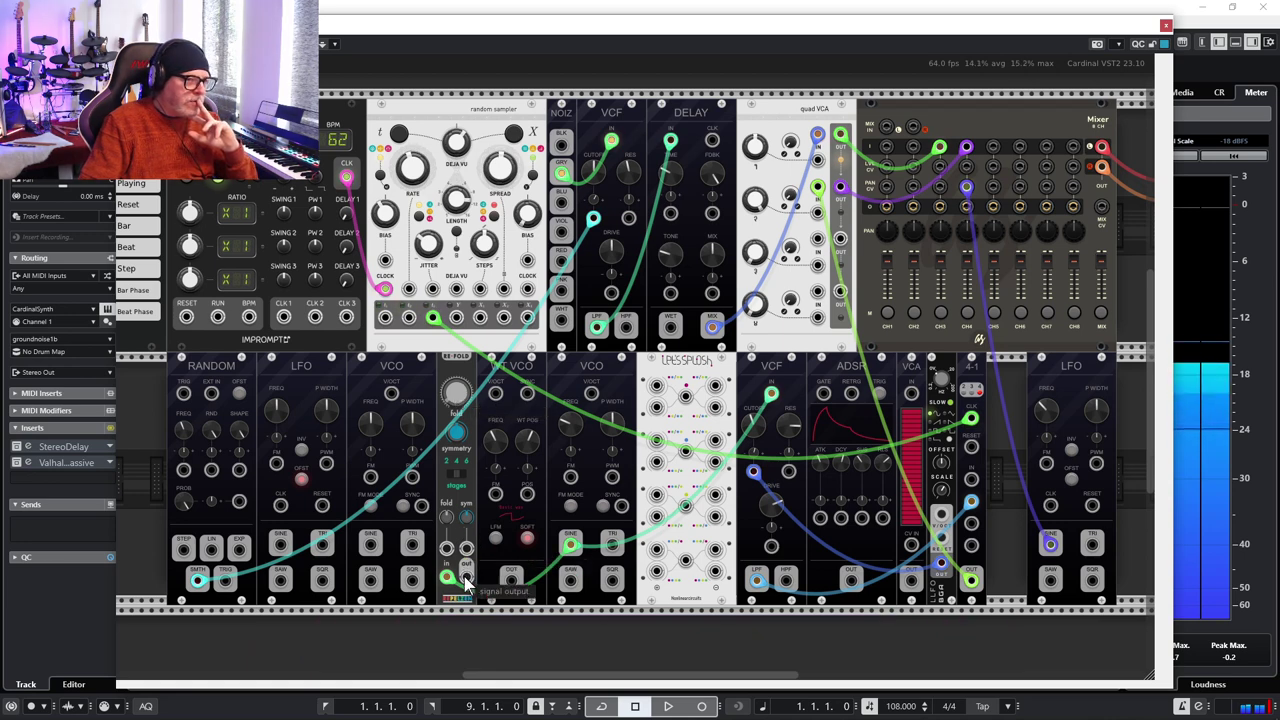
pyautogui.moveTo(465, 580); pyautogui.dragTo(970, 548)
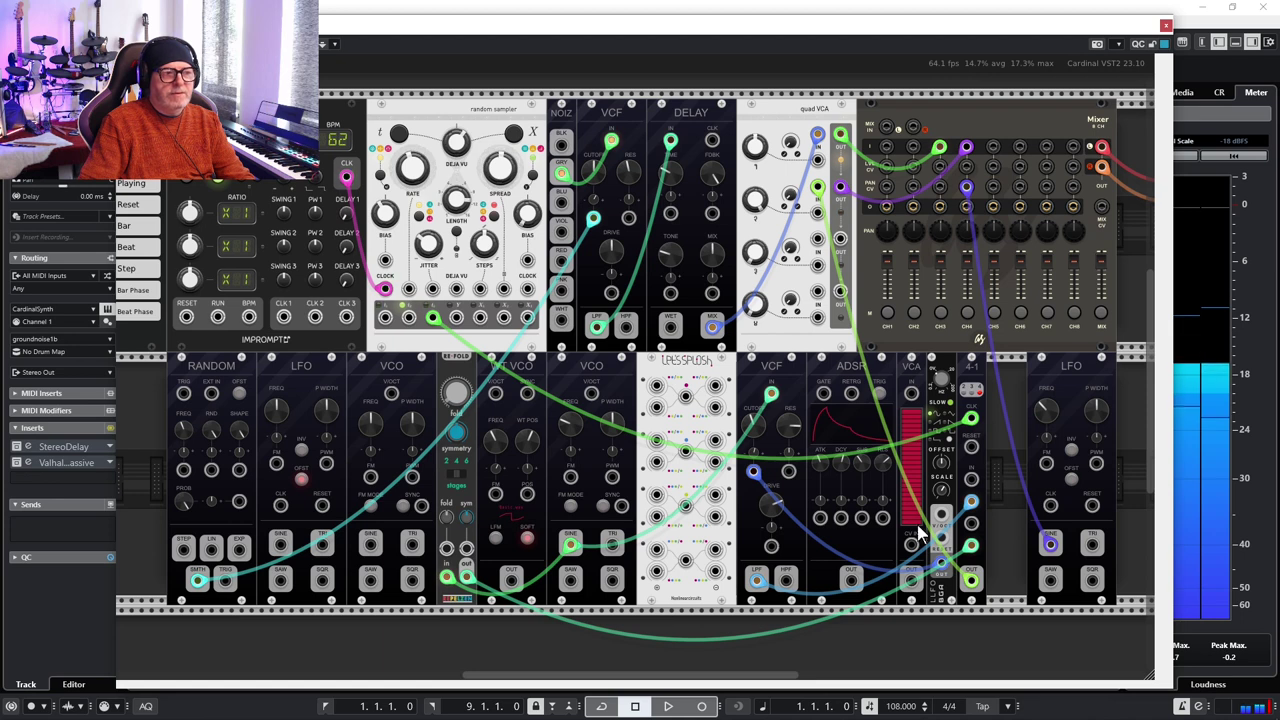
pyautogui.moveTo(457, 397); pyautogui.dragTo(488, 272)
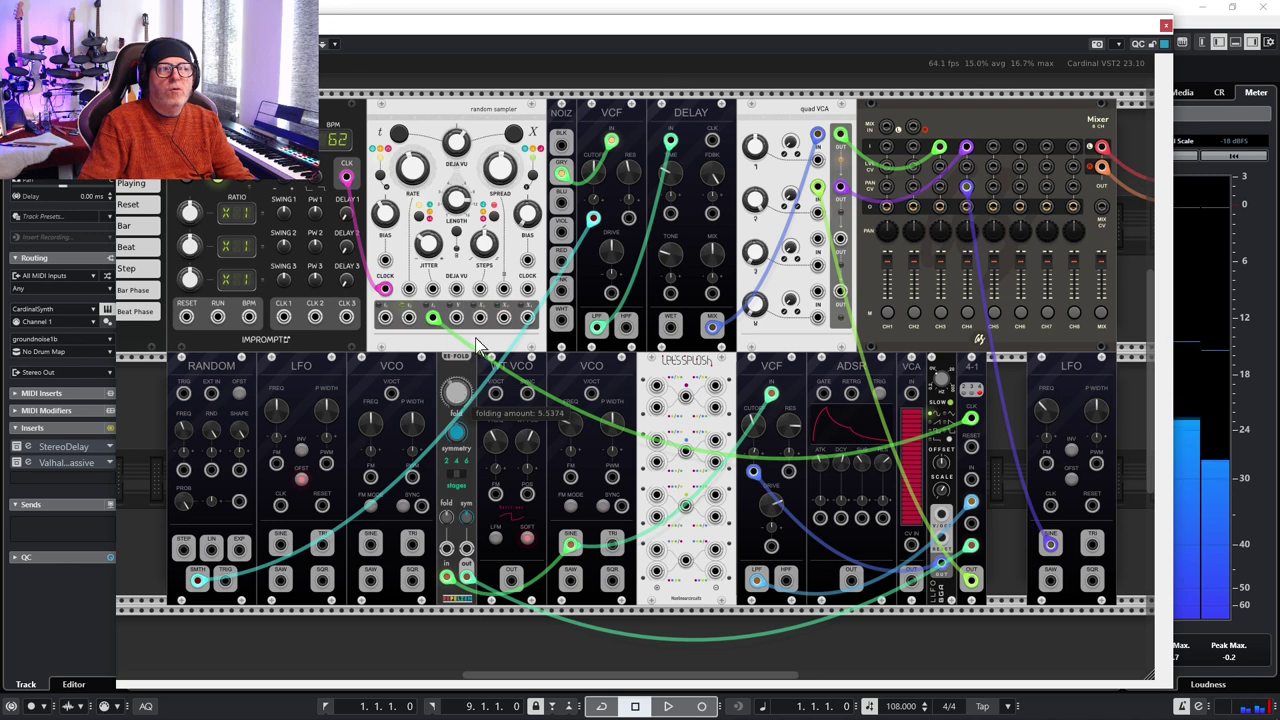
pyautogui.moveTo(486, 327); pyautogui.dragTo(449, 400)
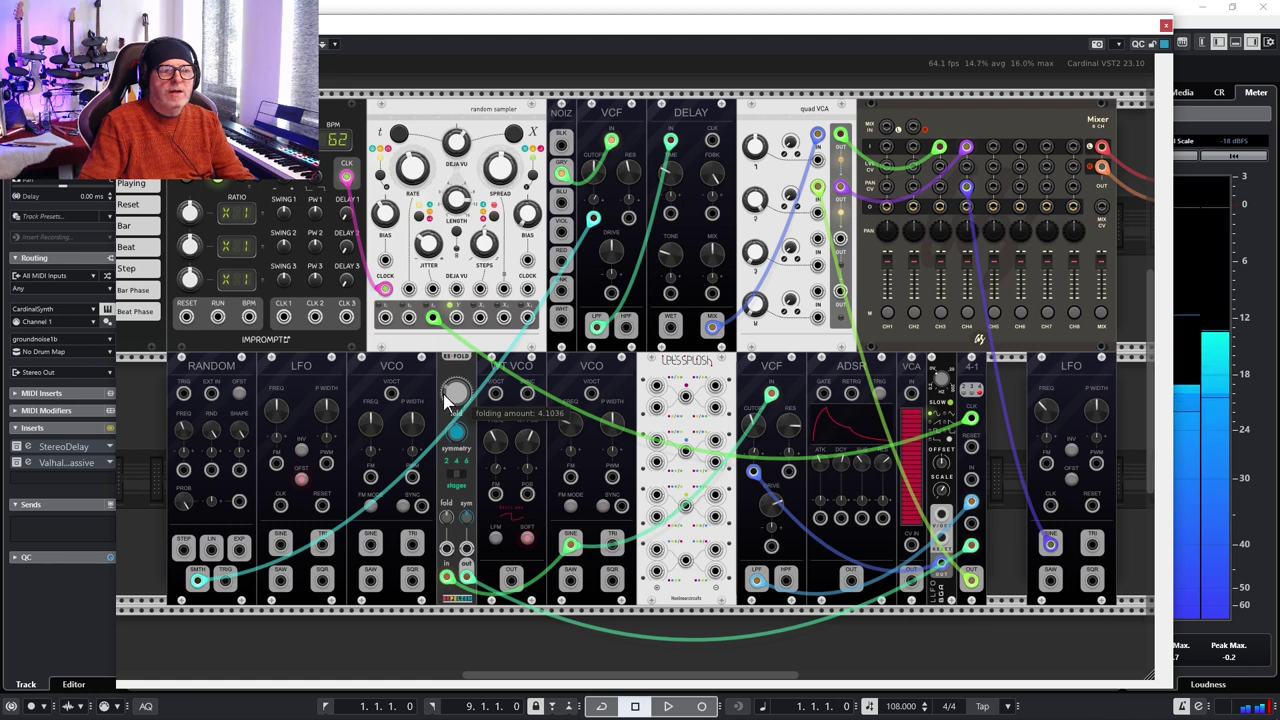
pyautogui.moveTo(449, 400)
pyautogui.mouseDown()
pyautogui.moveTo(427, 314)
pyautogui.moveTo(480, 333)
pyautogui.moveTo(445, 374)
pyautogui.moveTo(466, 330)
pyautogui.moveTo(441, 413)
pyautogui.moveTo(487, 318)
pyautogui.moveTo(452, 388)
pyautogui.mouseUp()
pyautogui.moveTo(476, 333)
pyautogui.mouseDown()
pyautogui.moveTo(447, 370)
pyautogui.moveTo(480, 318)
pyautogui.moveTo(445, 372)
pyautogui.moveTo(470, 352)
pyautogui.mouseUp()
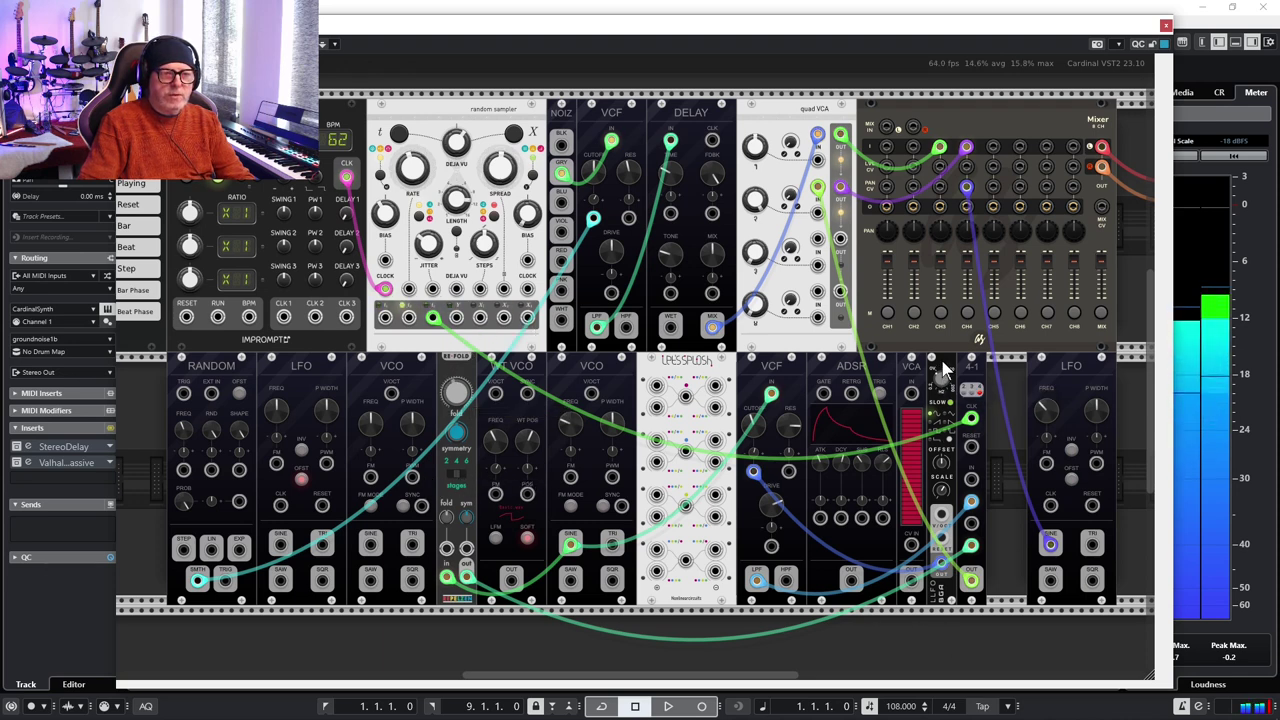
# Patch the narrow LFO's output to re-fold's fold CV input to modulate the folding.
pyautogui.moveTo(942, 568)
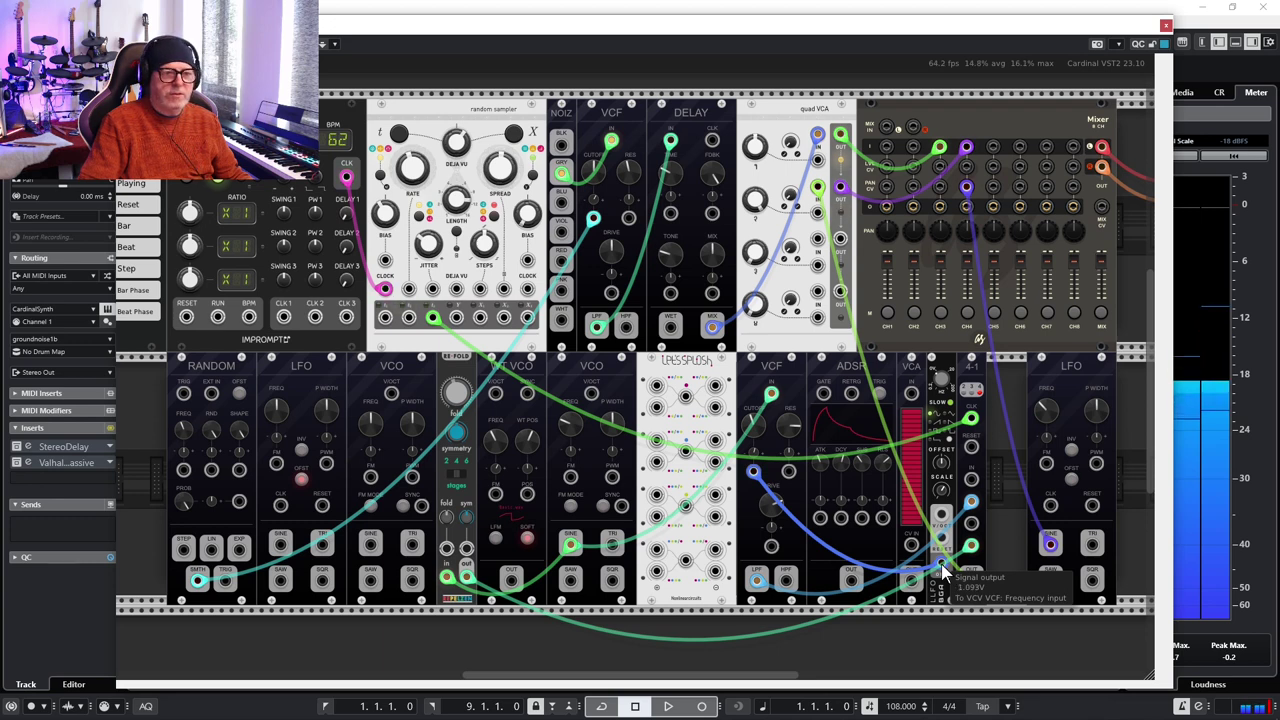
pyautogui.moveTo(942, 572); pyautogui.dragTo(466, 482)
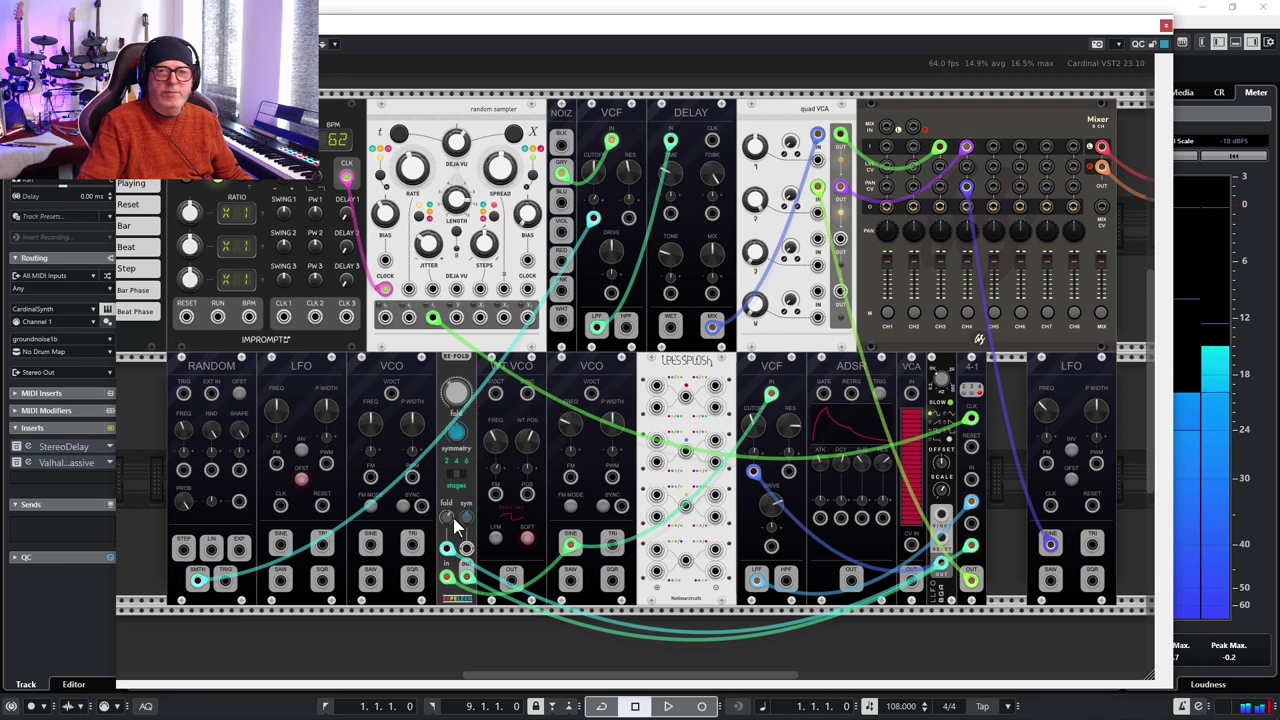
pyautogui.moveTo(444, 516)
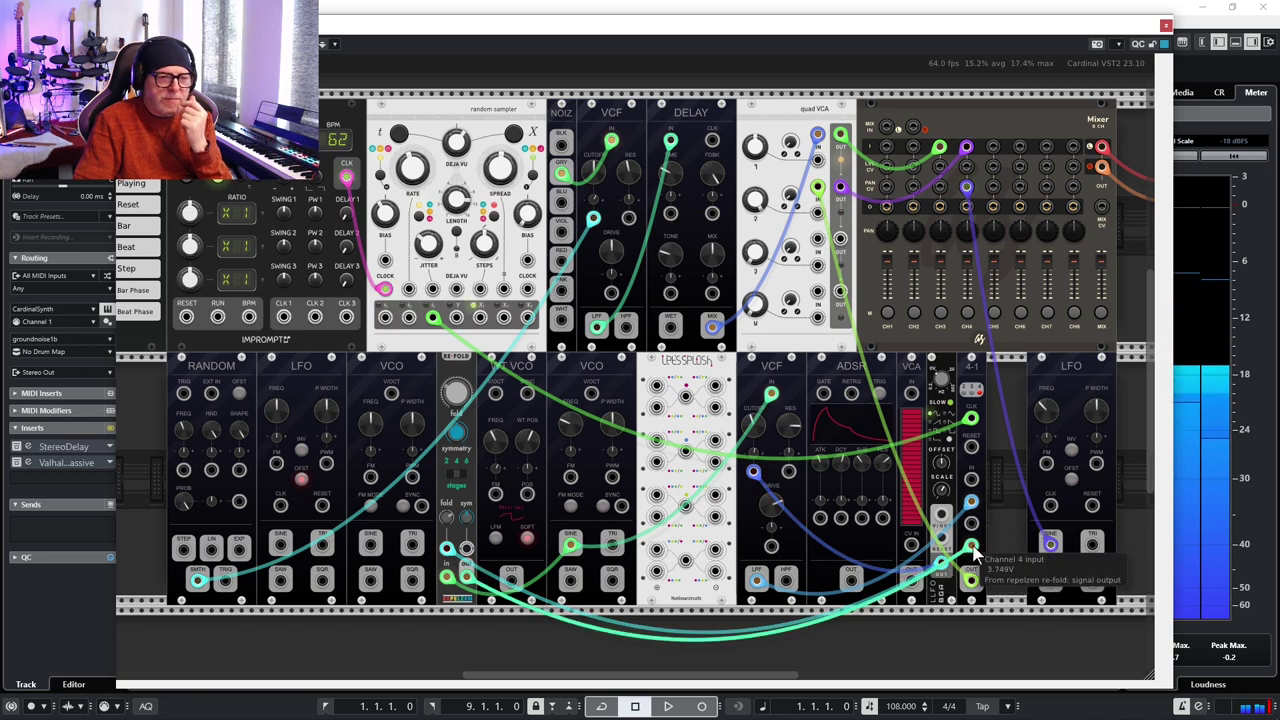
# Insert the VCA between re-fold's output and the 4-1 switch's fourth input, and lower the VCA level.
pyautogui.moveTo(972, 550); pyautogui.dragTo(912, 400)
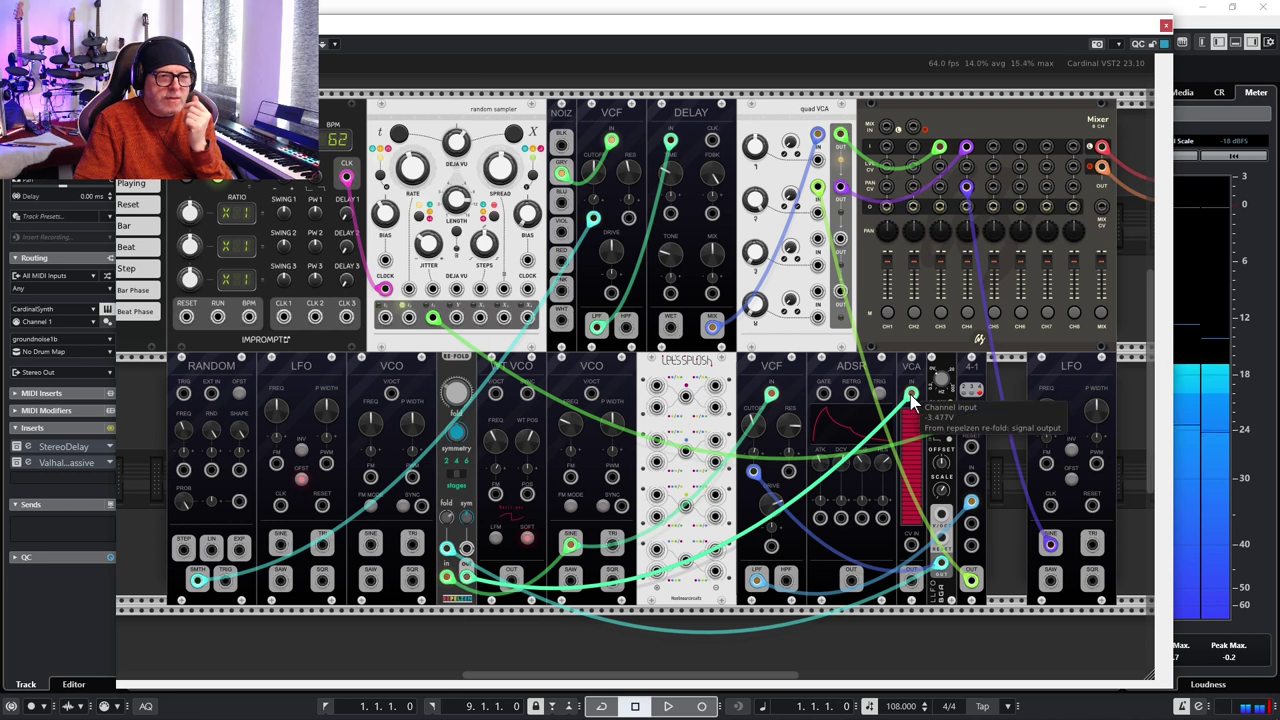
pyautogui.moveTo(912, 578); pyautogui.dragTo(973, 553)
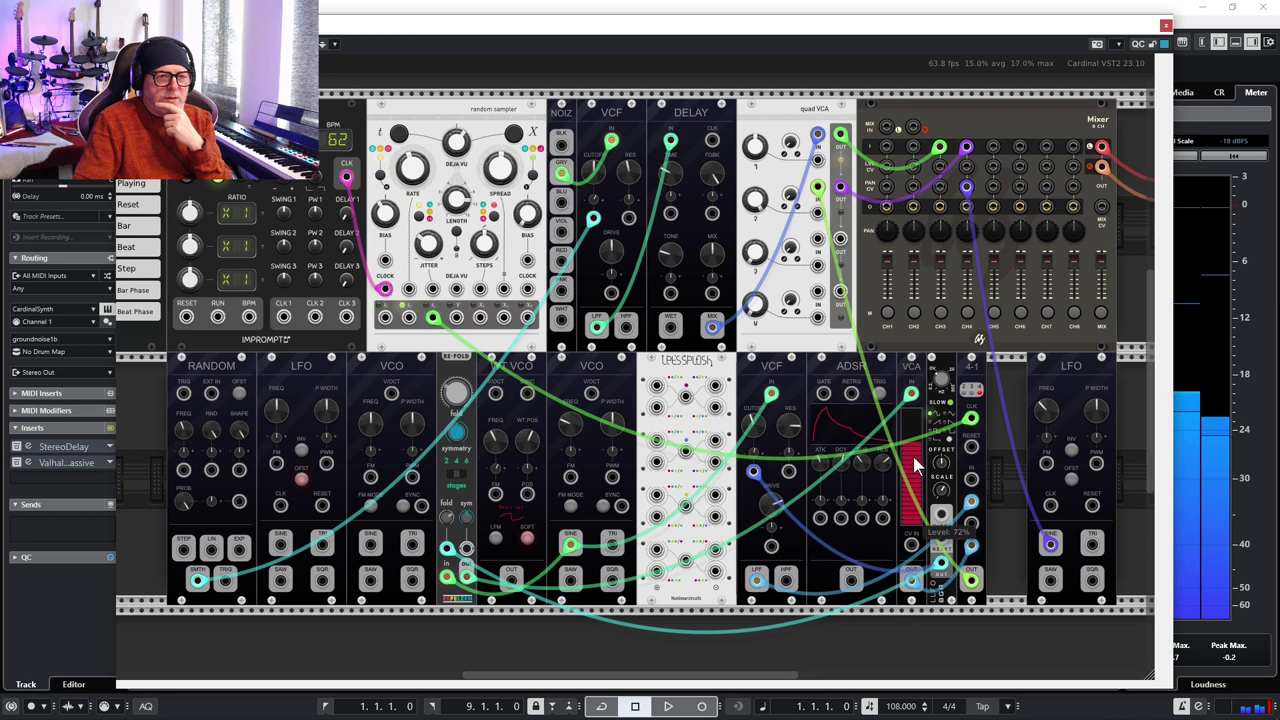
pyautogui.moveTo(918, 500); pyautogui.dragTo(920, 478)
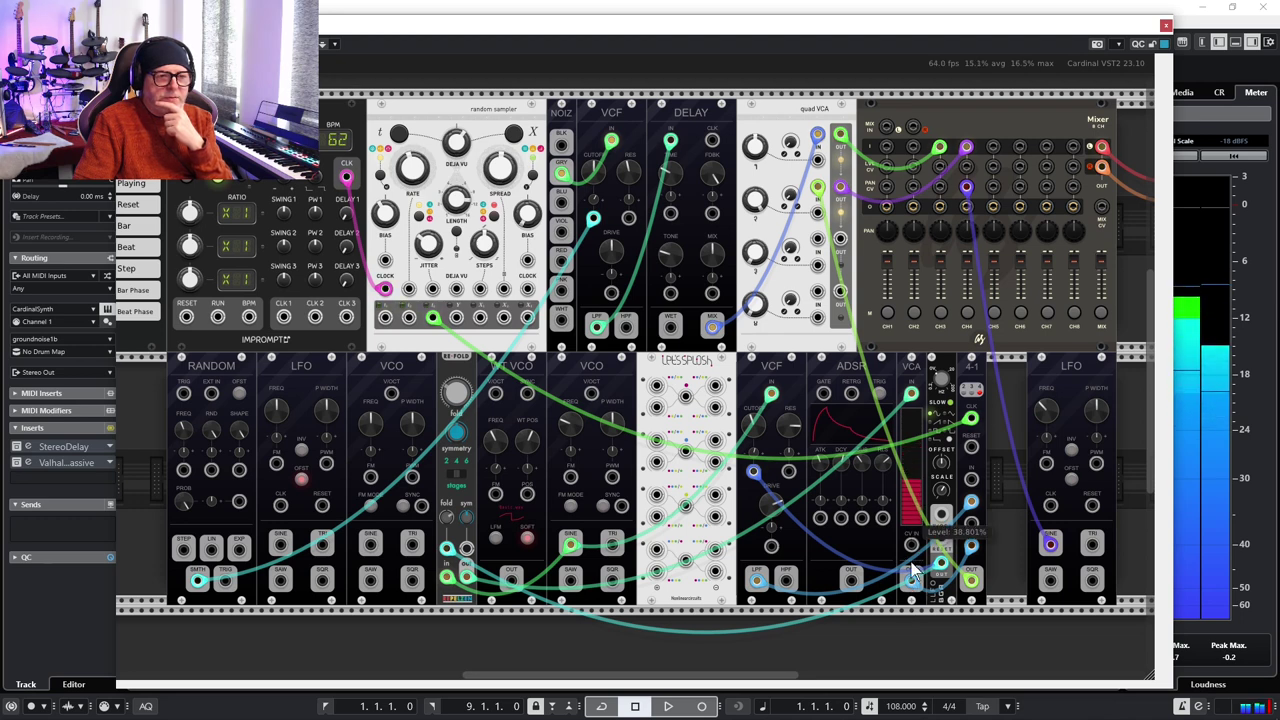
pyautogui.moveTo(912, 597); pyautogui.dragTo(908, 512)
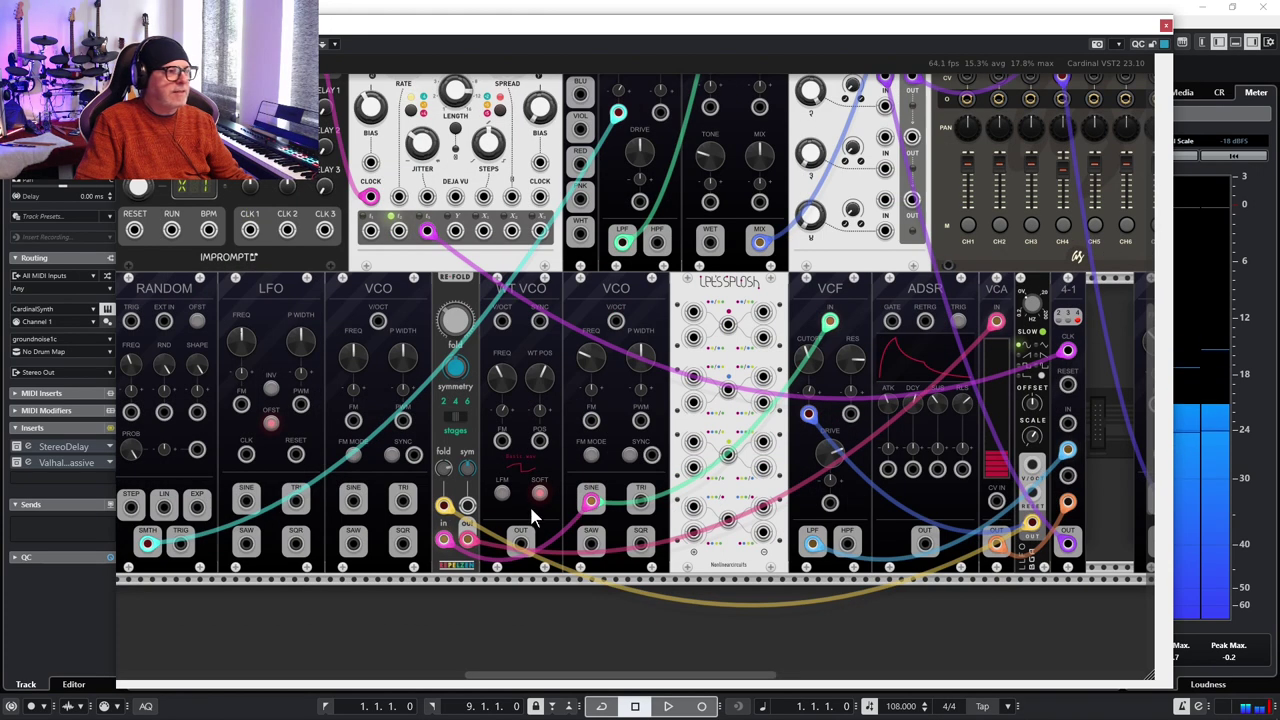
# Enable the StereoDelay and Valhalla inserts on the Cardinal track and review the patch from the clock through to the mixer.
pyautogui.click(16, 447)
pyautogui.click(16, 463)
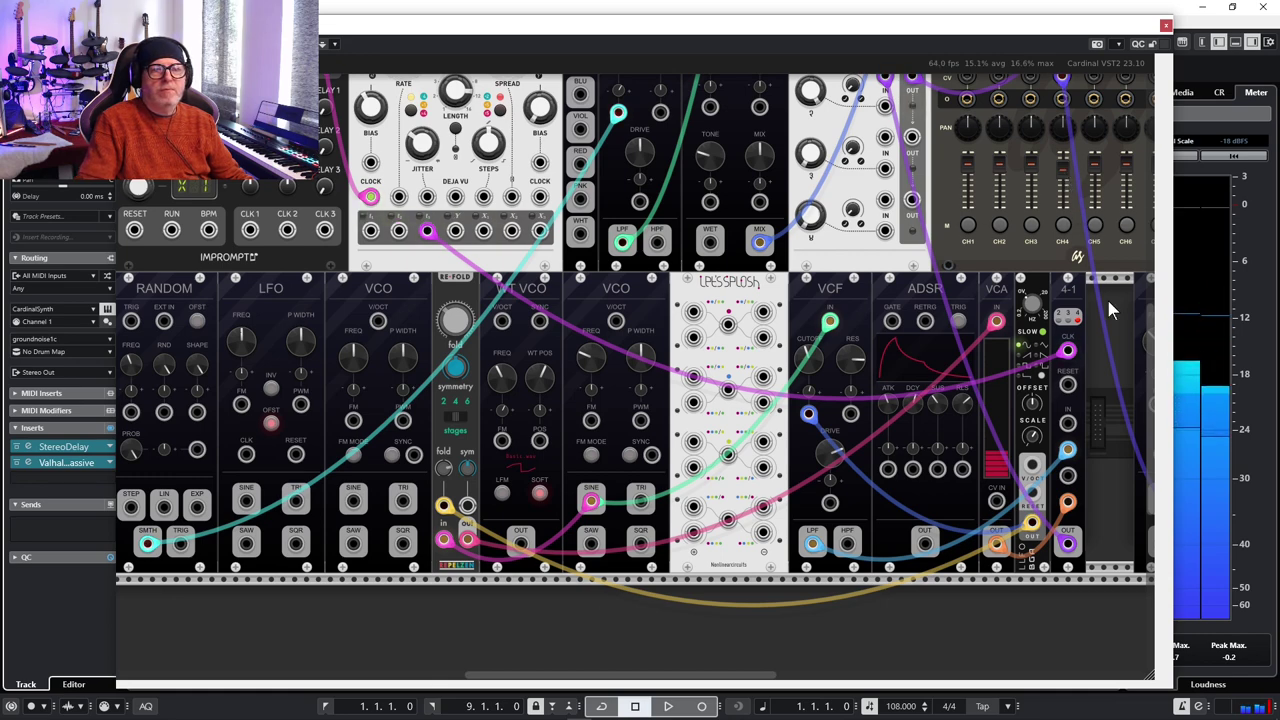
pyautogui.moveTo(1108, 301); pyautogui.dragTo(971, 492)
pyautogui.moveTo(378, 393); pyautogui.dragTo(714, 367)
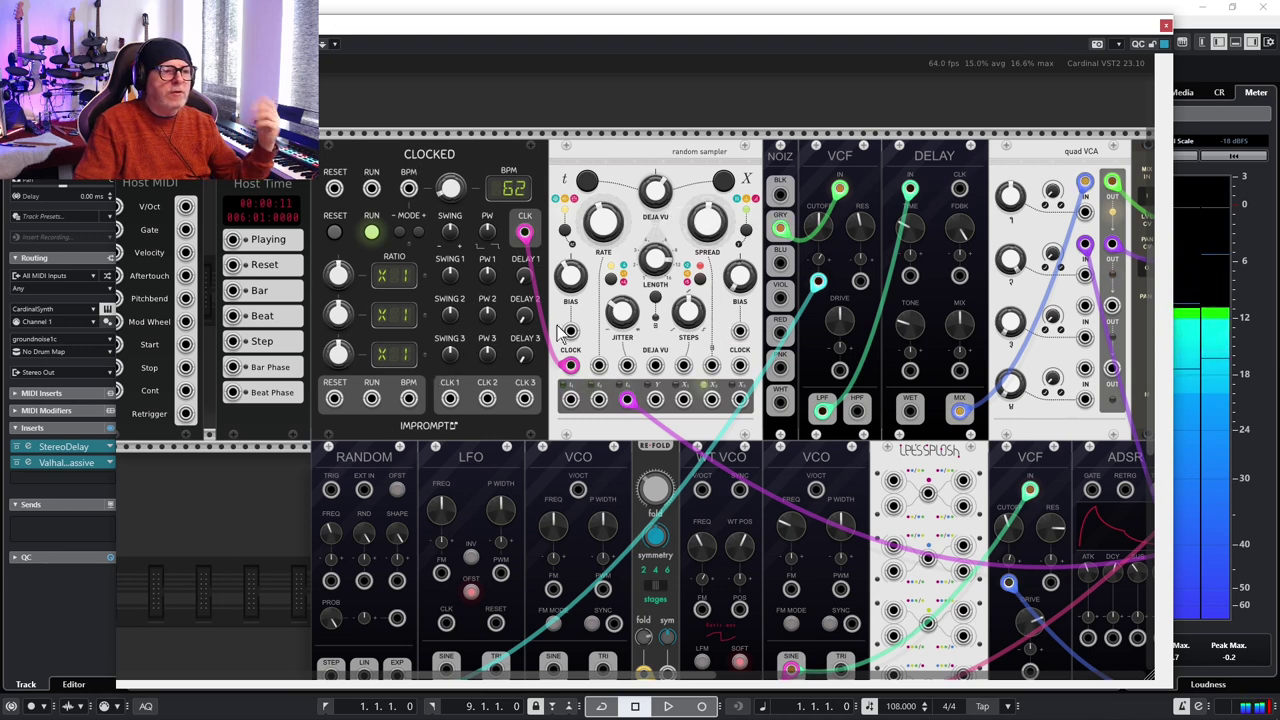
pyautogui.moveTo(746, 315); pyautogui.dragTo(436, 281)
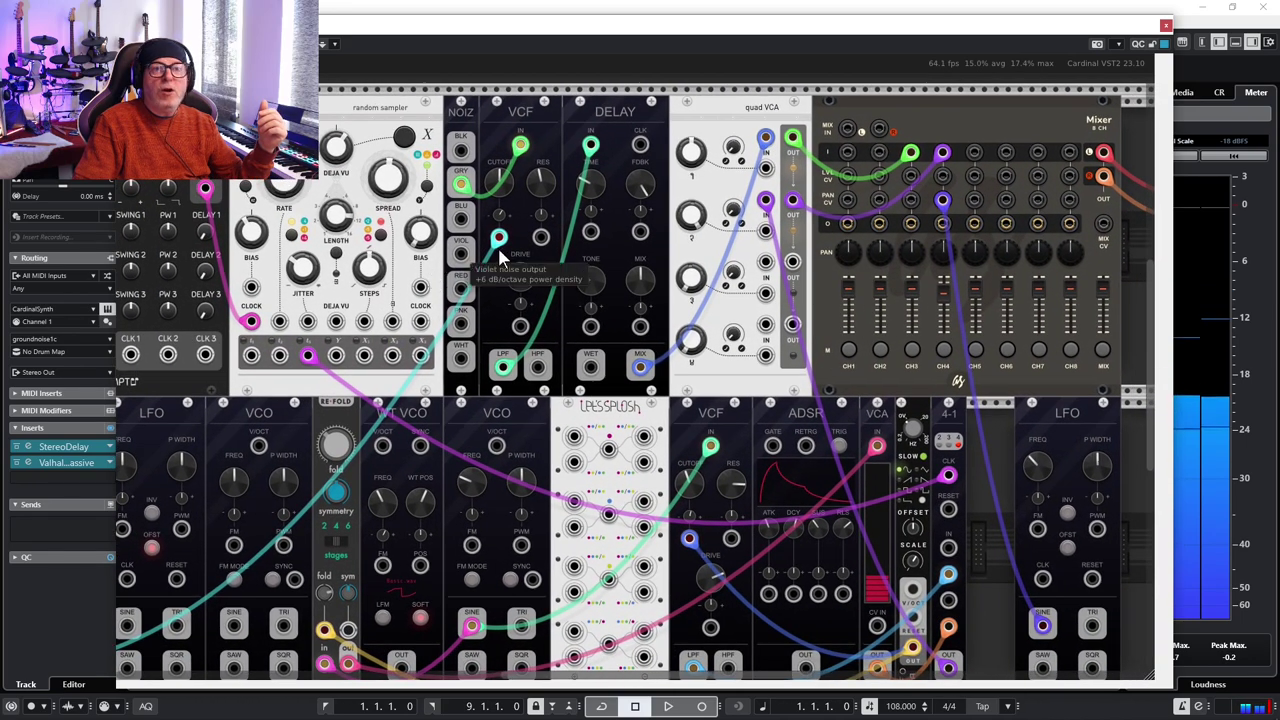
pyautogui.moveTo(1120, 258); pyautogui.dragTo(858, 314)
pyautogui.moveTo(637, 374); pyautogui.dragTo(913, 307)
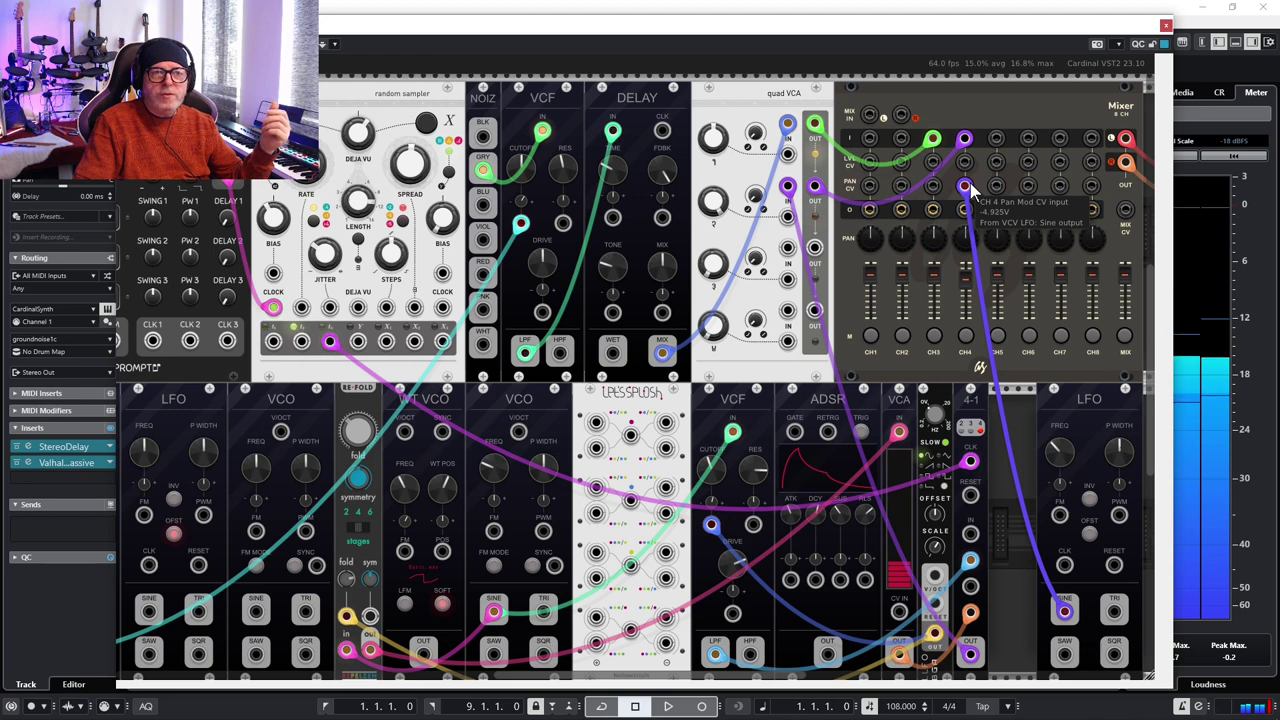
# With mixer channels 3 and 4 muted, patch the ADSR output to quad VCA channel 3's CV and the first VCO's square output to its input.
pyautogui.click(934, 340)
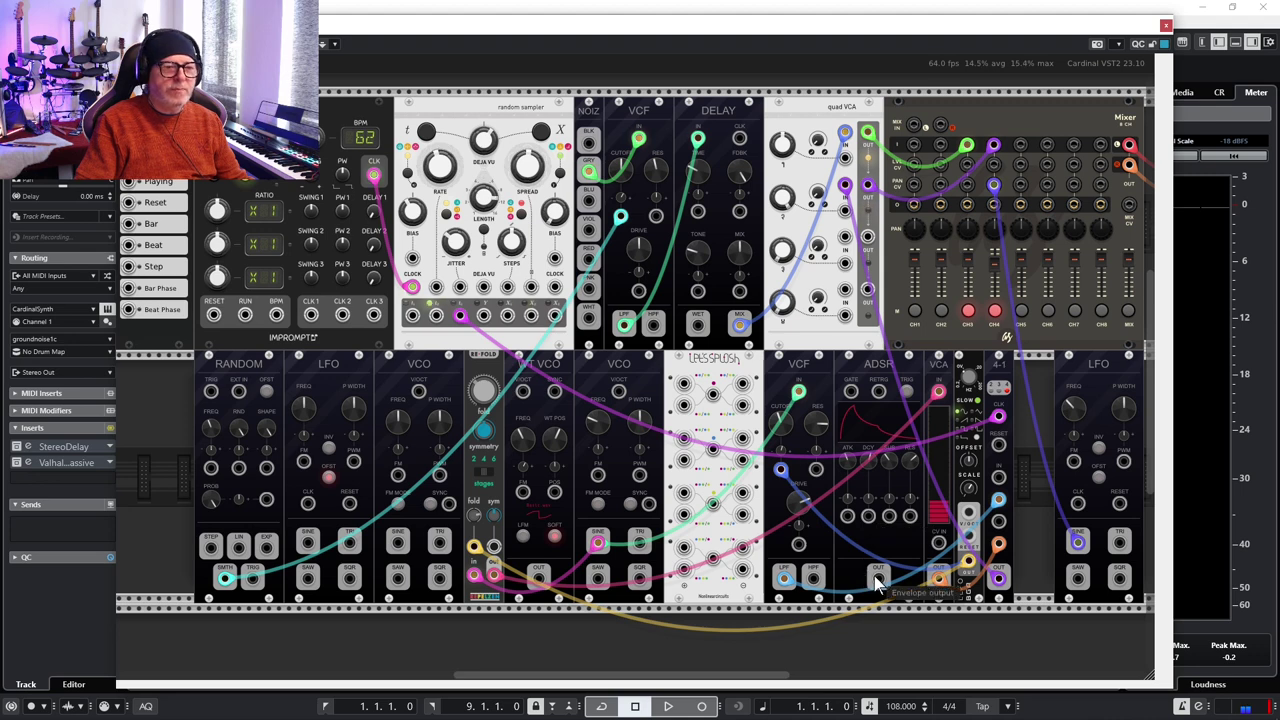
pyautogui.moveTo(877, 583); pyautogui.dragTo(845, 265)
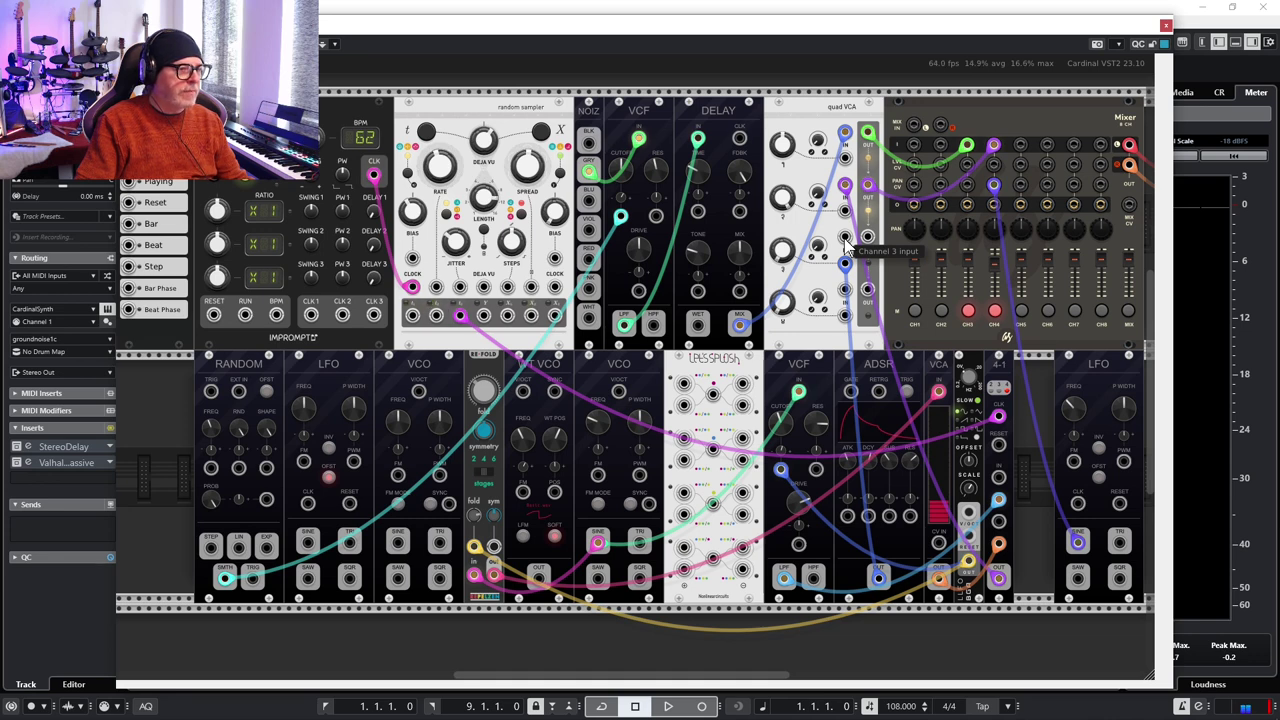
pyautogui.moveTo(845, 243); pyautogui.dragTo(440, 583)
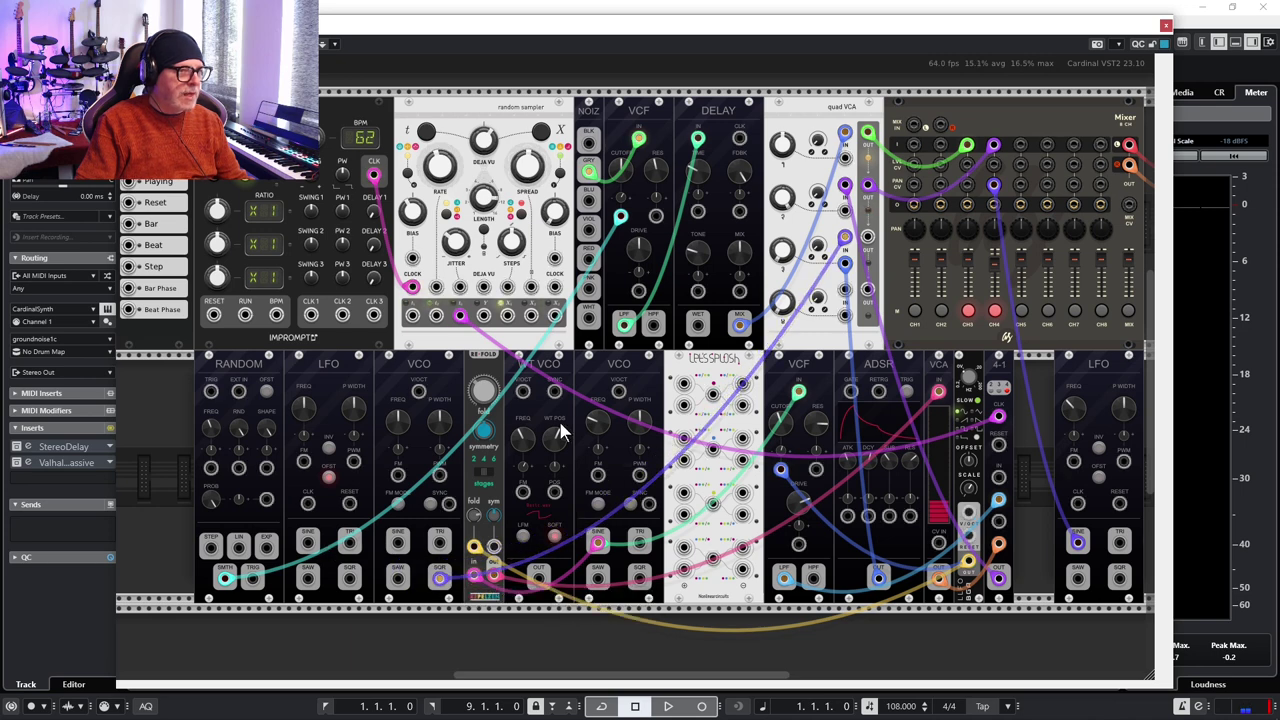
pyautogui.rightClick(433, 382)
pyautogui.moveTo(445, 411)
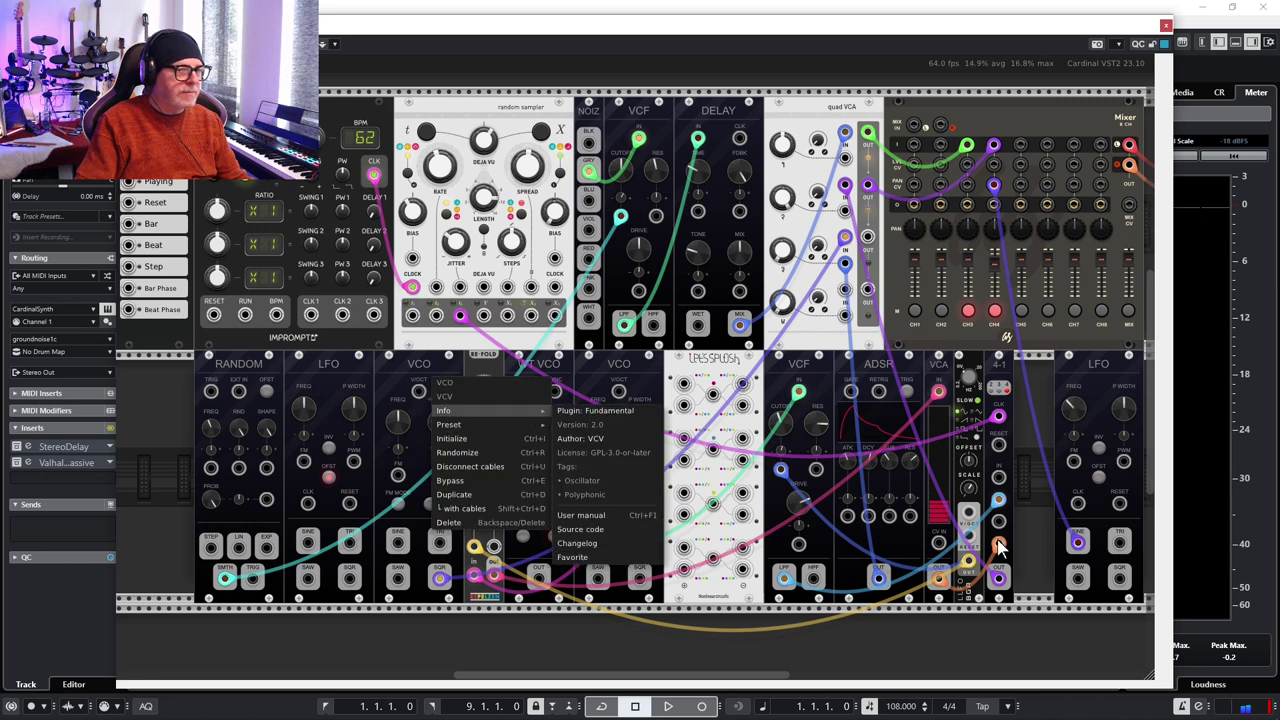
pyautogui.click(1015, 519)
# Duplicate the lower VCF and place the copy between the first VCO and re-fold.
pyautogui.rightClick(803, 376)
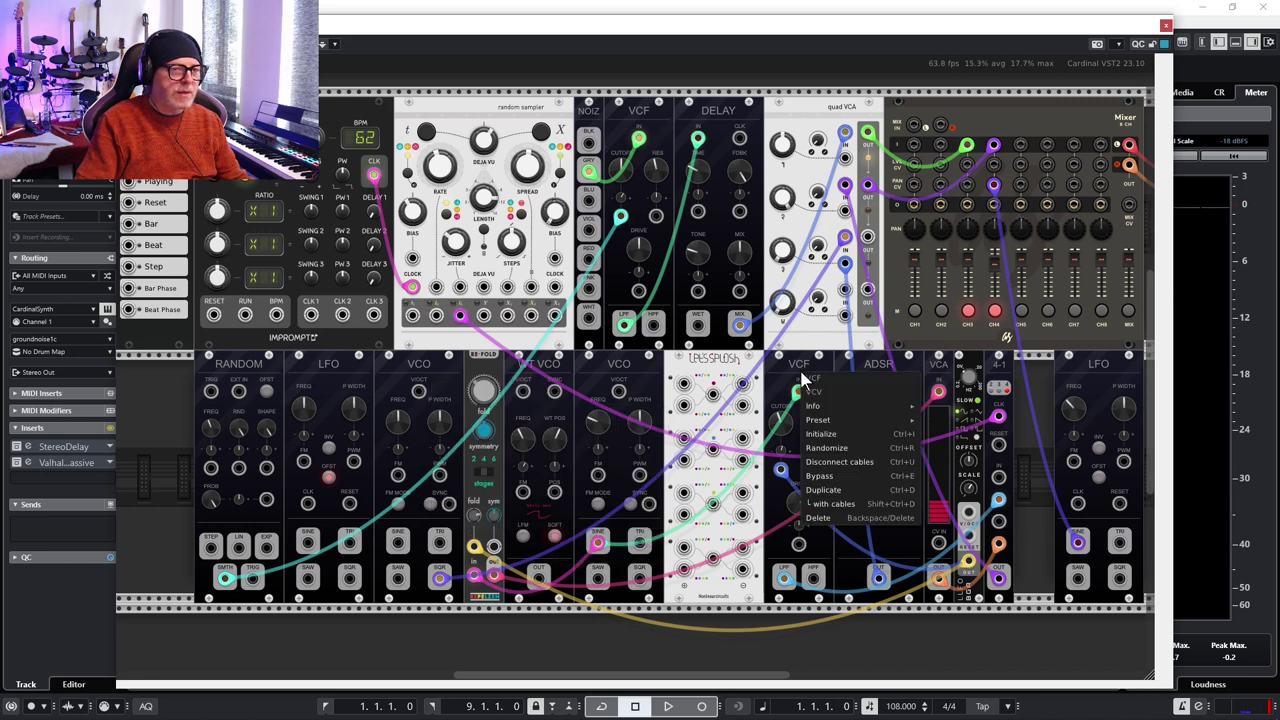
pyautogui.click(822, 490)
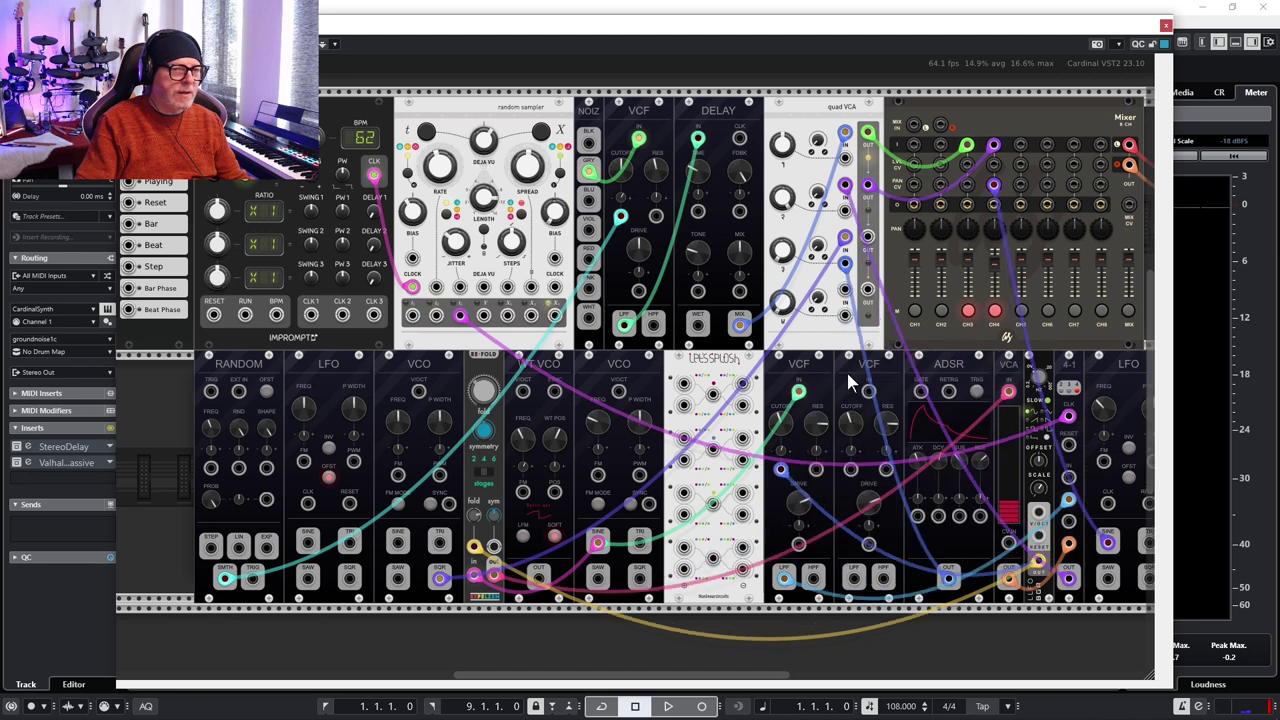
pyautogui.moveTo(846, 379); pyautogui.dragTo(464, 362)
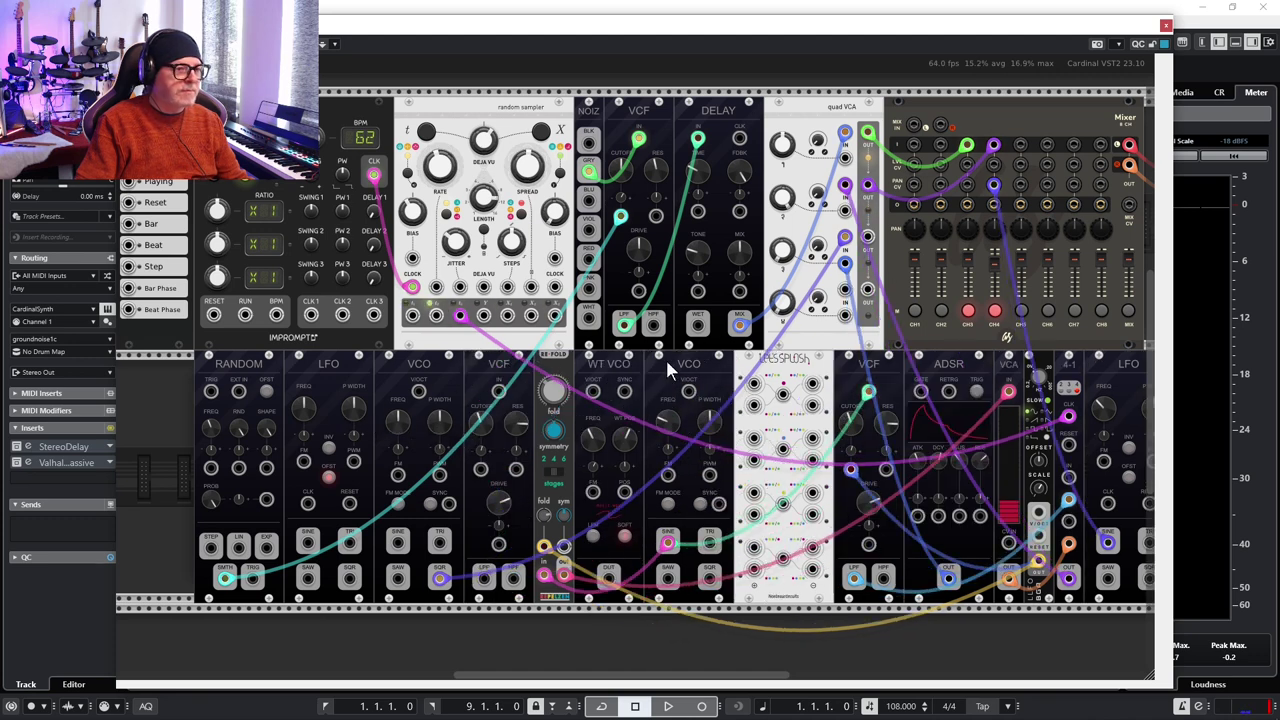
# Route the first VCO's square output through the copied VCF's low-pass into quad VCA channel 3, and its output to mixer channel 5.
pyautogui.moveTo(846, 238); pyautogui.dragTo(502, 393)
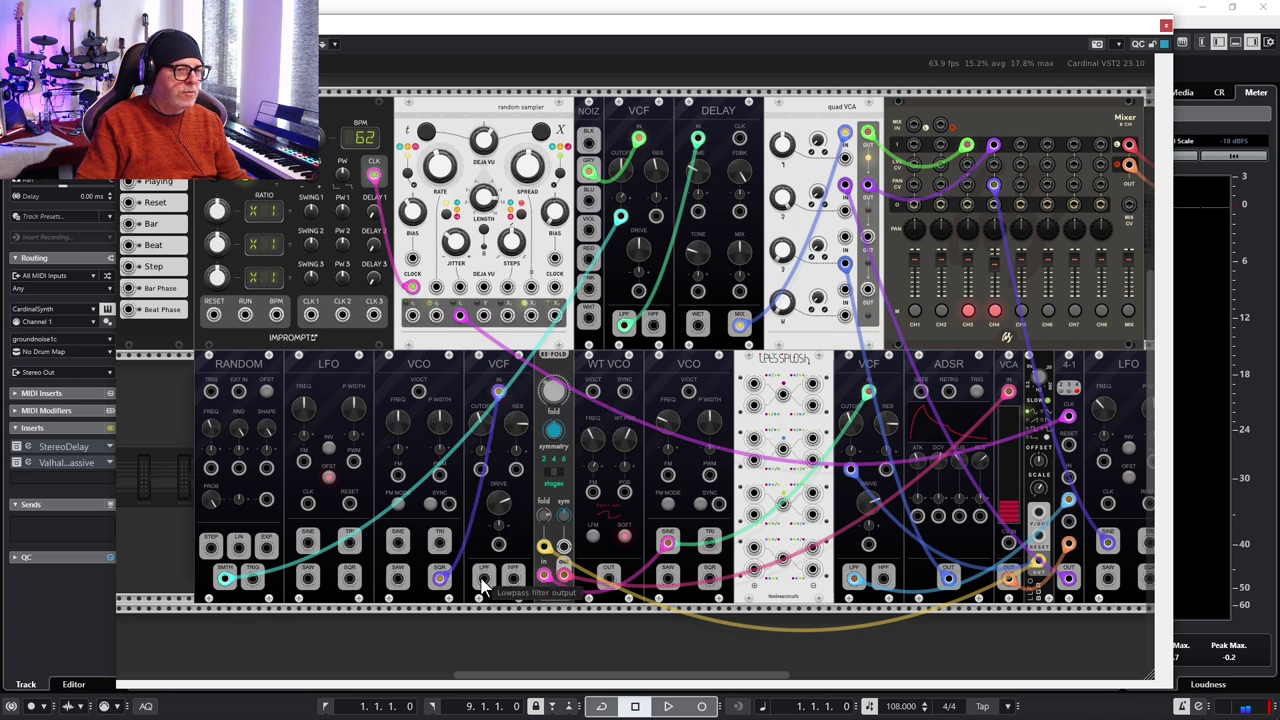
pyautogui.moveTo(482, 585); pyautogui.dragTo(796, 208)
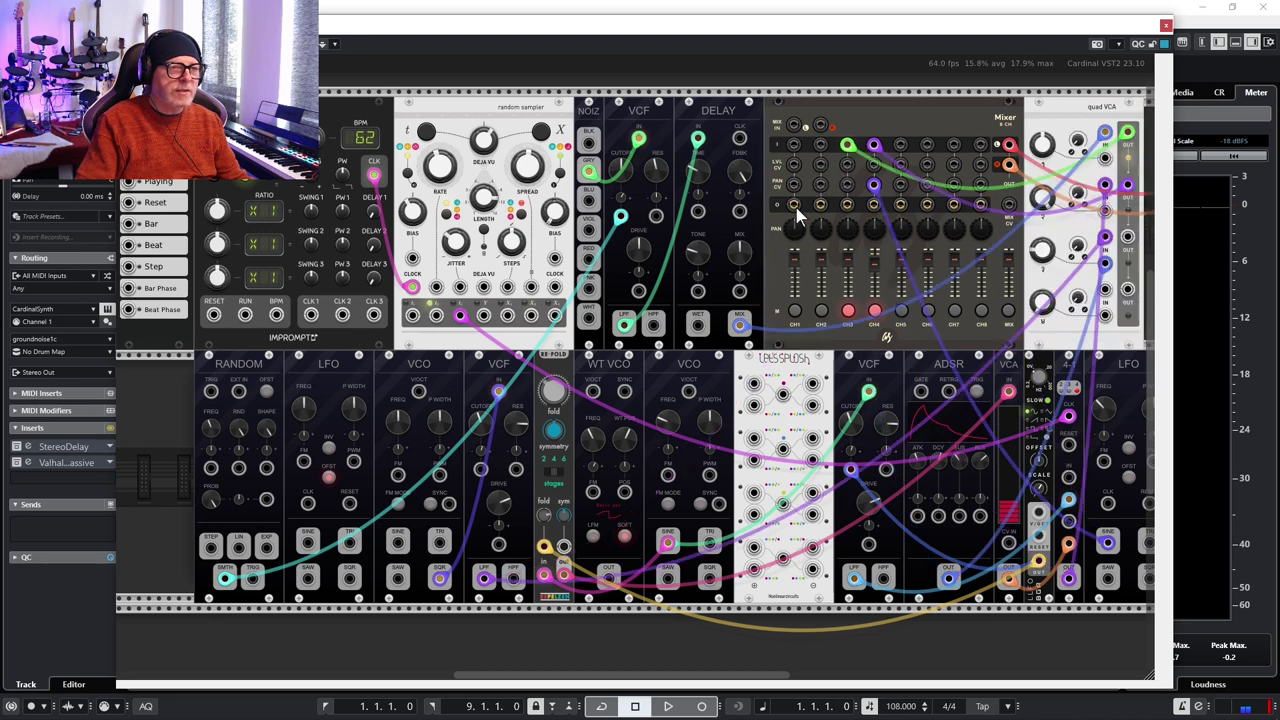
pyautogui.hotkey('ctrl', 'z')
pyautogui.moveTo(783, 252); pyautogui.dragTo(781, 243)
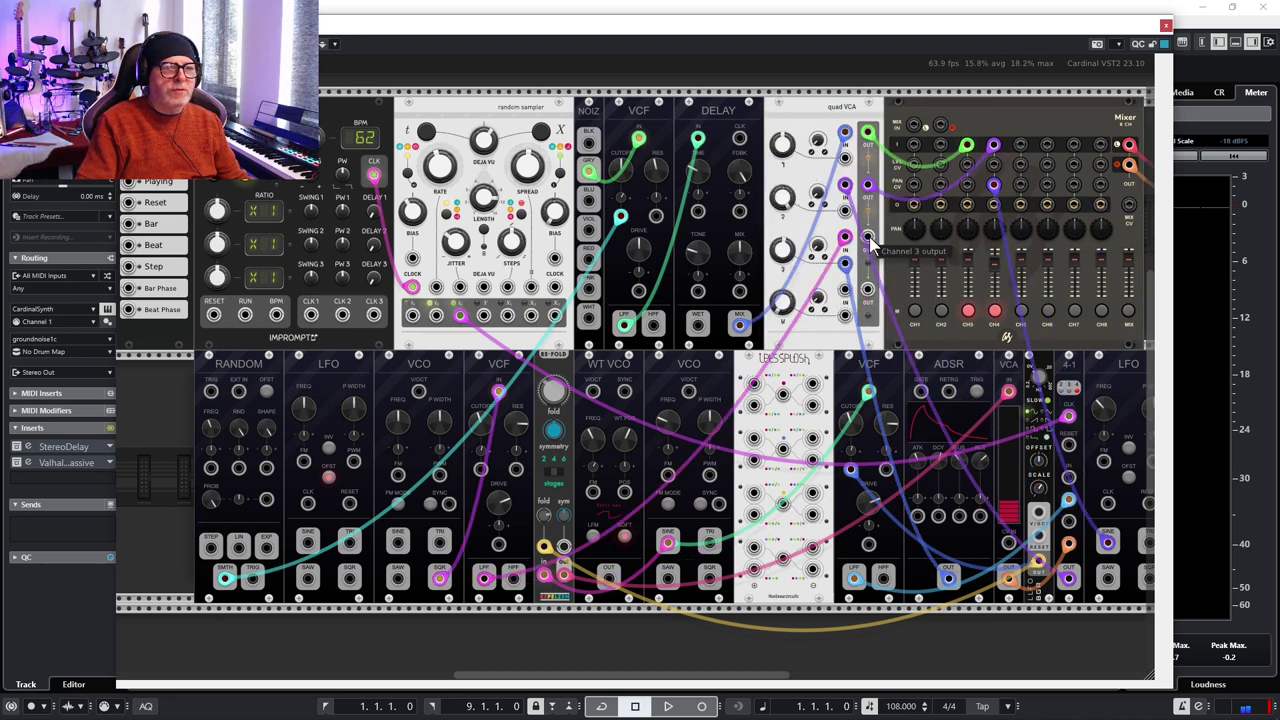
pyautogui.moveTo(869, 236); pyautogui.dragTo(1020, 146)
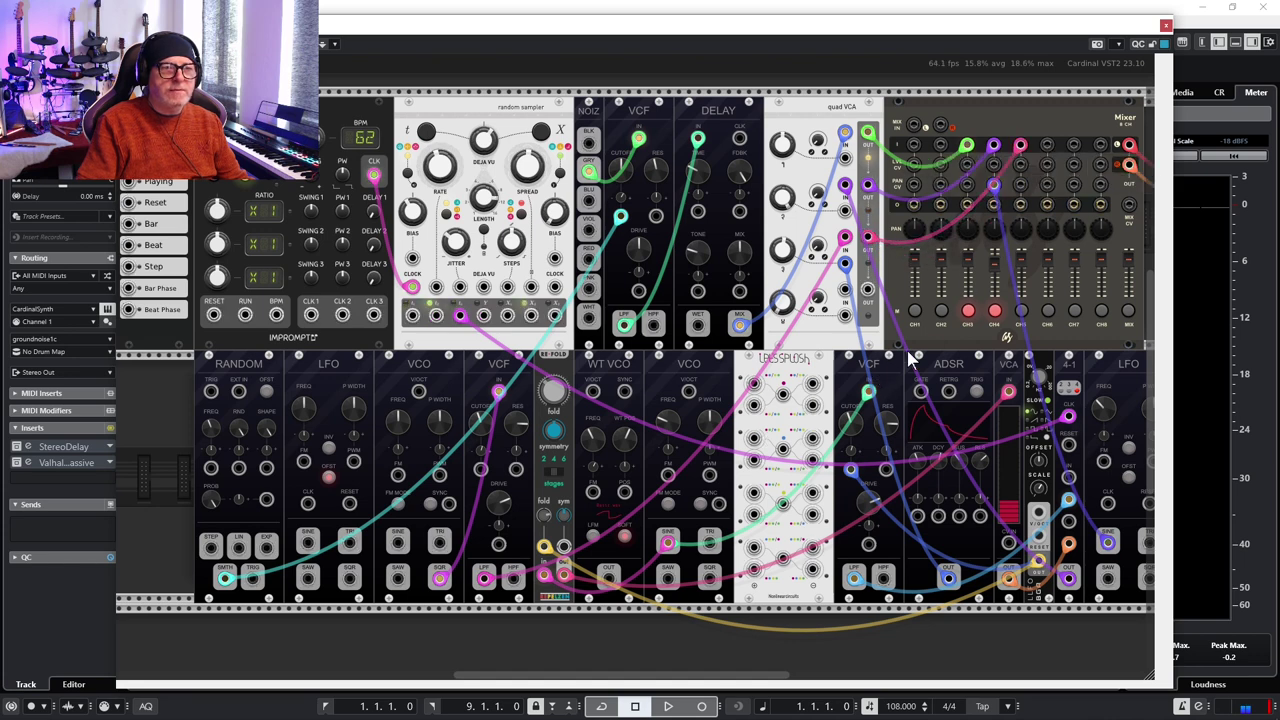
# Duplicate the Random module, patch the copy's smooth output to the first VCO's FM input, and trigger the copy from T1.
pyautogui.rightClick(234, 361)
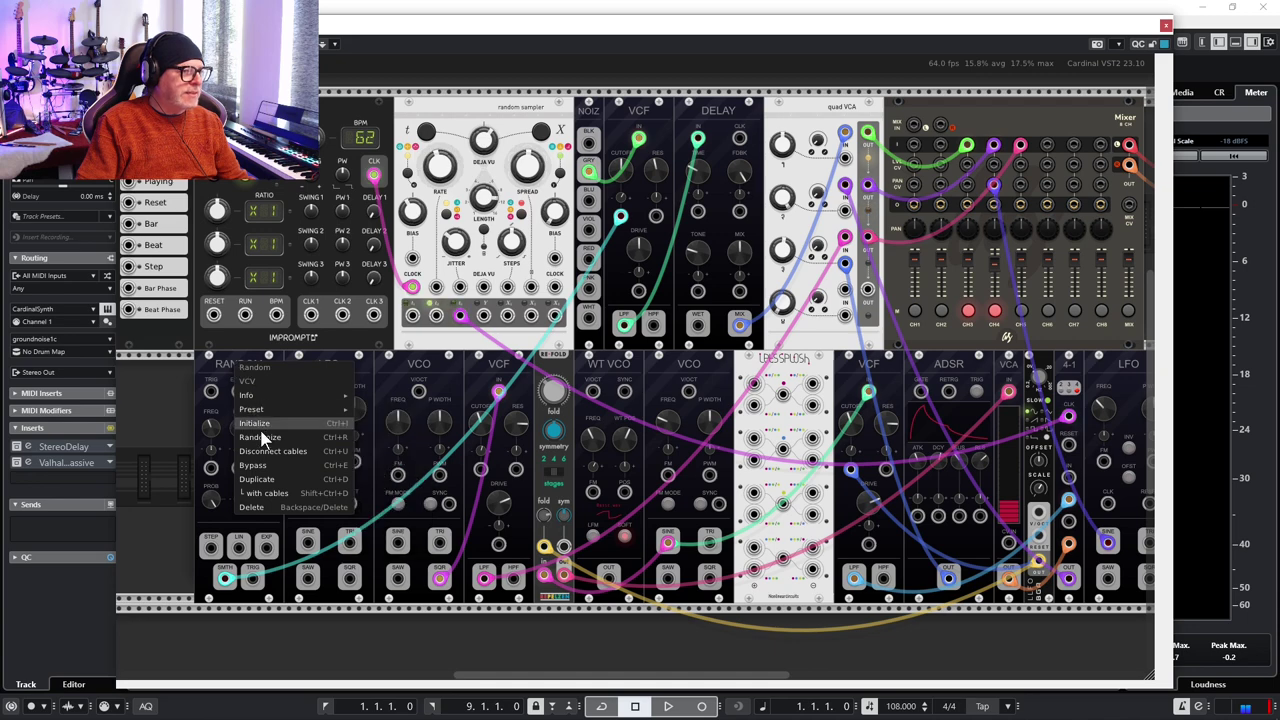
pyautogui.click(257, 478)
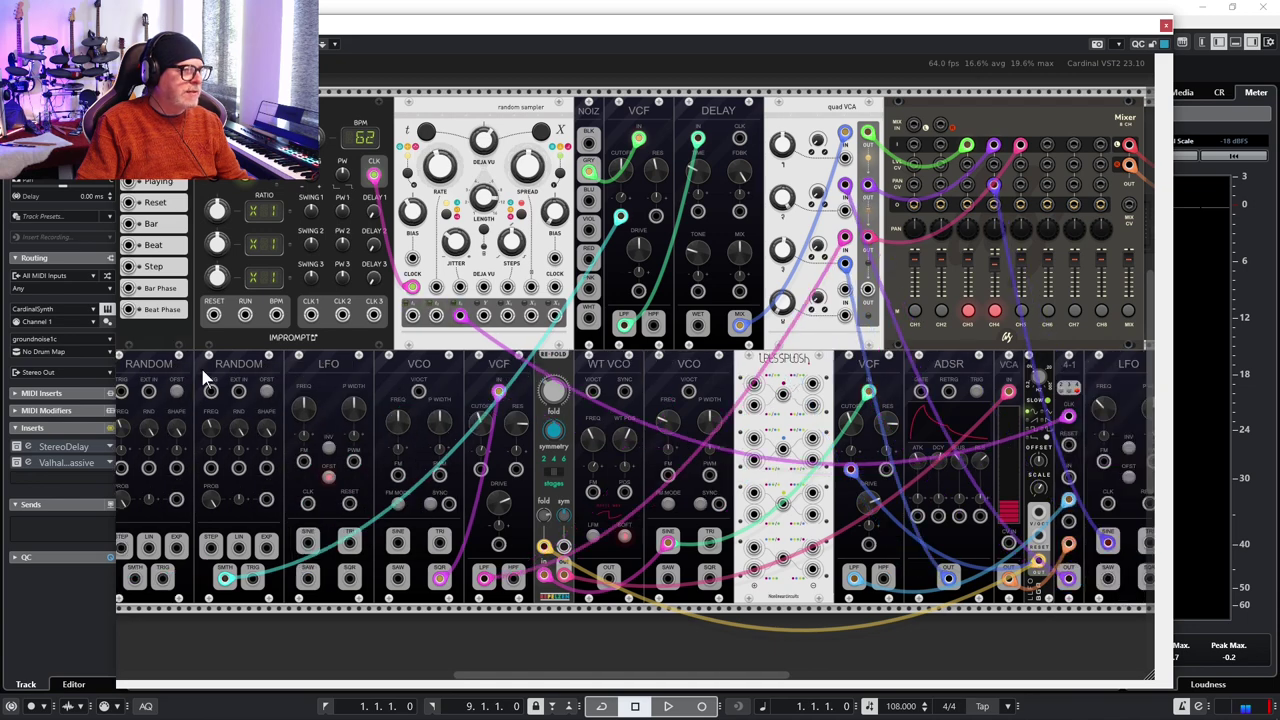
pyautogui.hscroll(-1, 216, 503)
pyautogui.moveTo(160, 578); pyautogui.dragTo(423, 477)
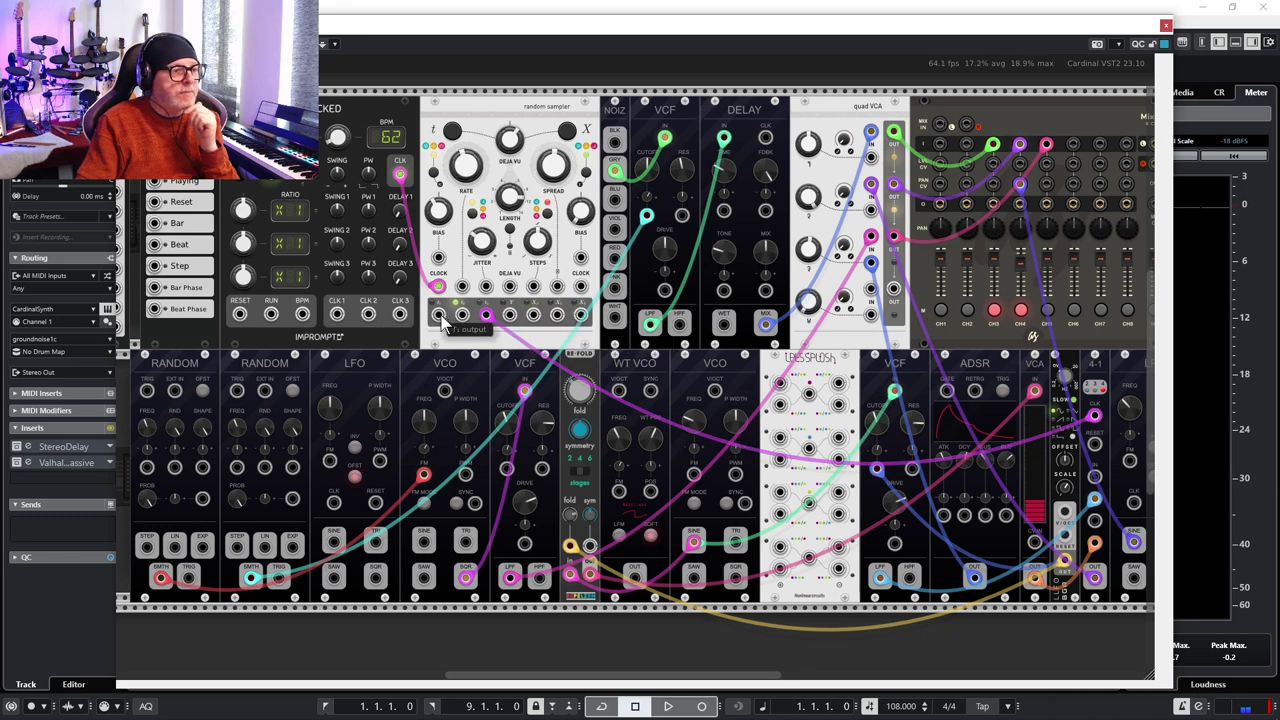
pyautogui.moveTo(438, 314); pyautogui.dragTo(147, 391)
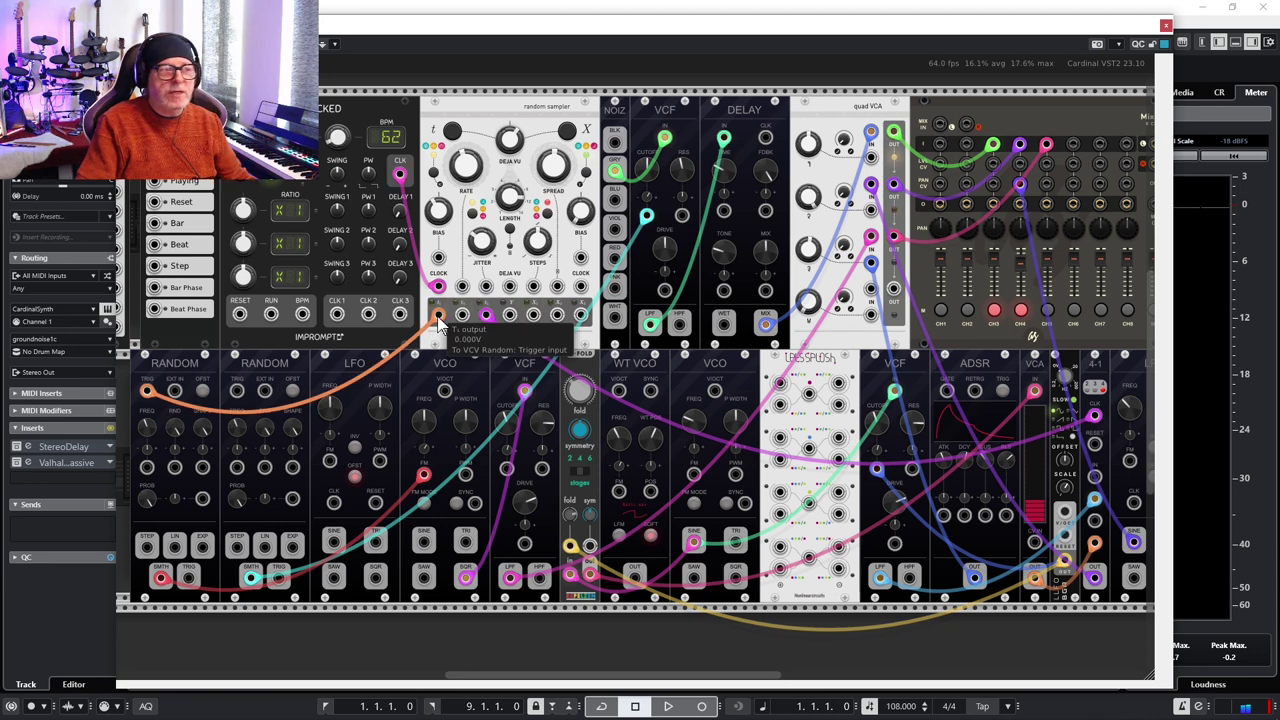
# Patch the random sampler's T1 output to the ADSR gate input and raise quad VCA channel 3's gain.
pyautogui.moveTo(438, 318); pyautogui.dragTo(714, 410)
pyautogui.moveTo(933, 398); pyautogui.dragTo(945, 391)
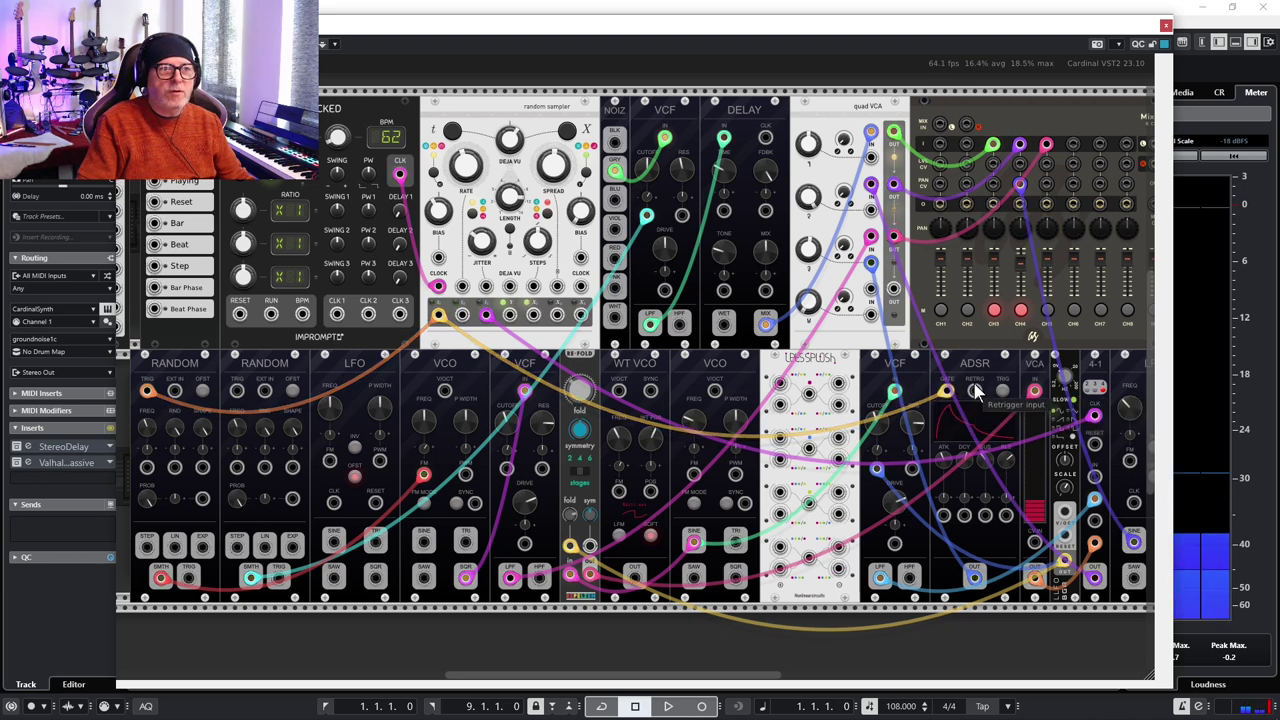
pyautogui.moveTo(808, 270); pyautogui.dragTo(837, 96)
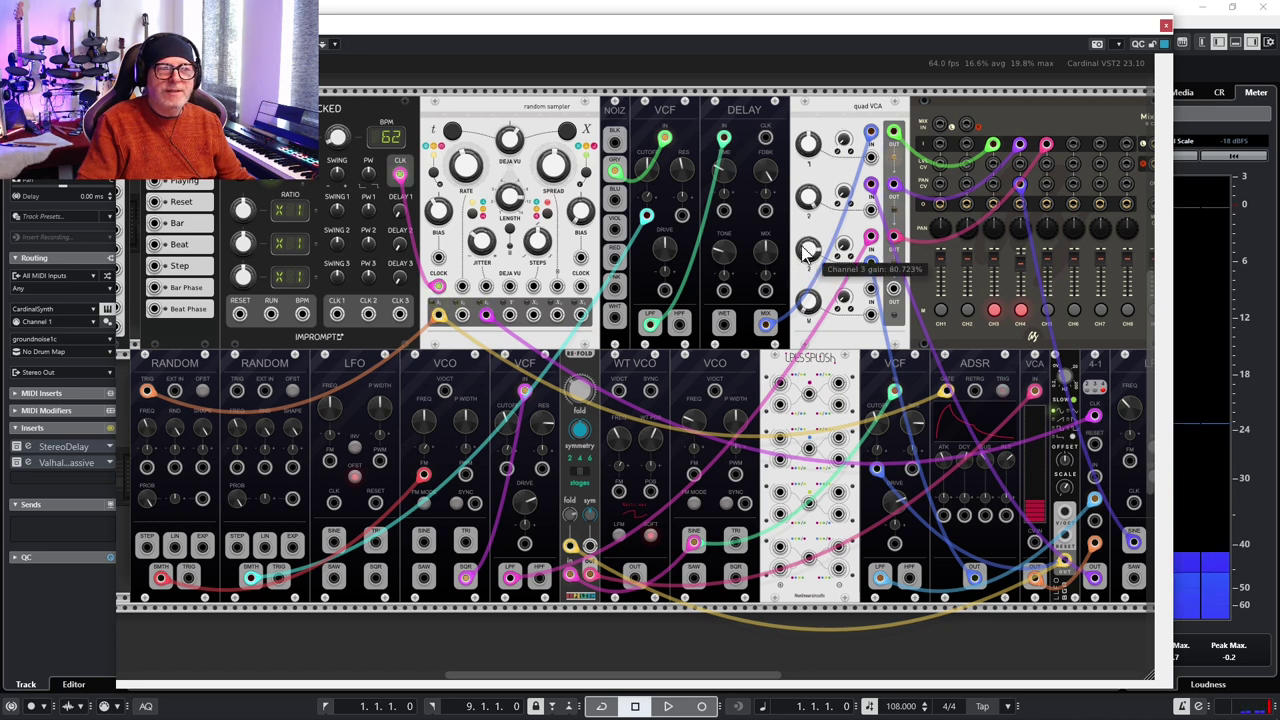
pyautogui.moveTo(809, 222); pyautogui.dragTo(813, 211)
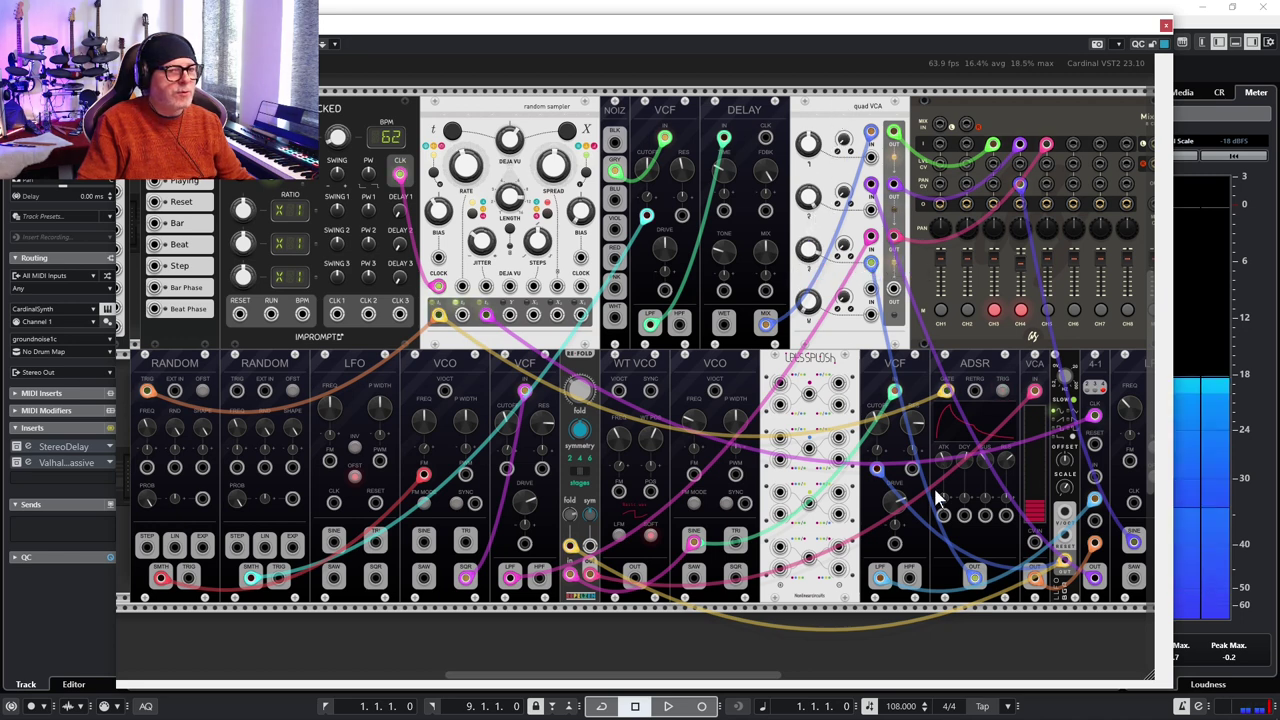
pyautogui.moveTo(150, 433)
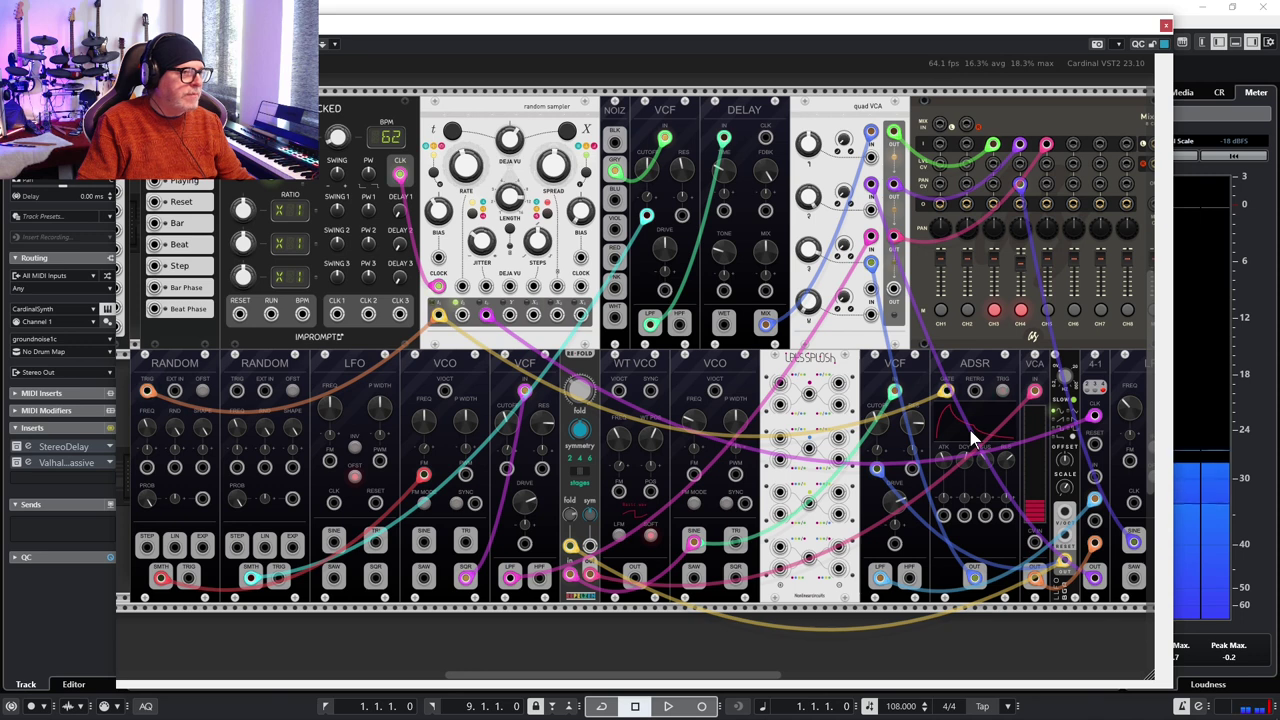
# Fine-tune the first VCO's frequency modulation amount and set the left Random module's shape to 0%.
pyautogui.moveTo(427, 448)
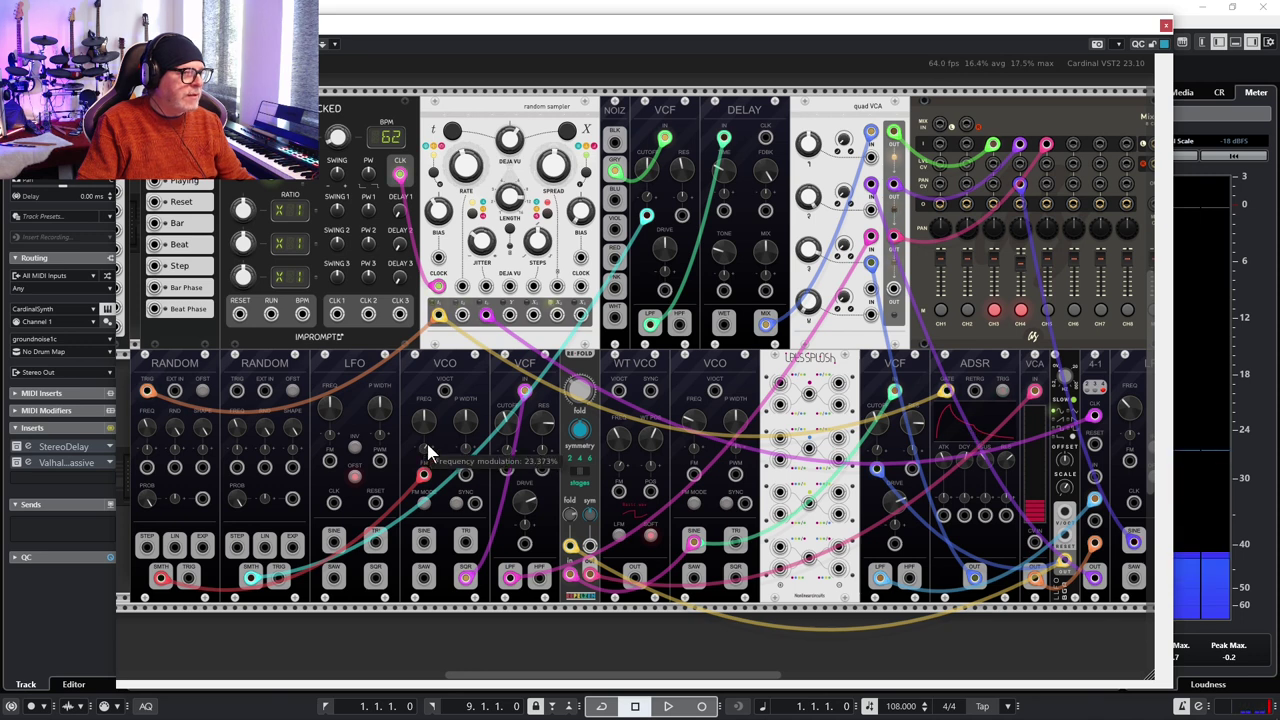
pyautogui.moveTo(428, 445); pyautogui.dragTo(432, 440)
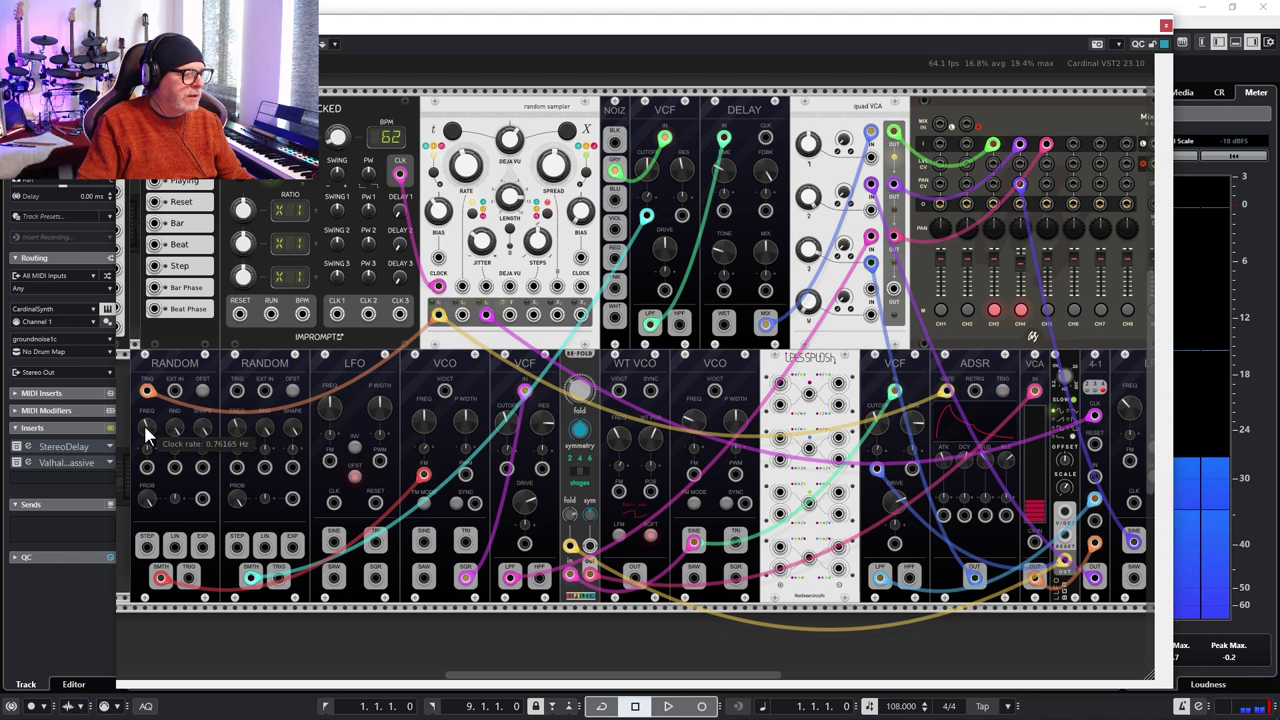
pyautogui.moveTo(183, 492); pyautogui.dragTo(182, 500)
pyautogui.moveTo(201, 415); pyautogui.dragTo(200, 481)
pyautogui.moveTo(201, 428); pyautogui.dragTo(200, 500)
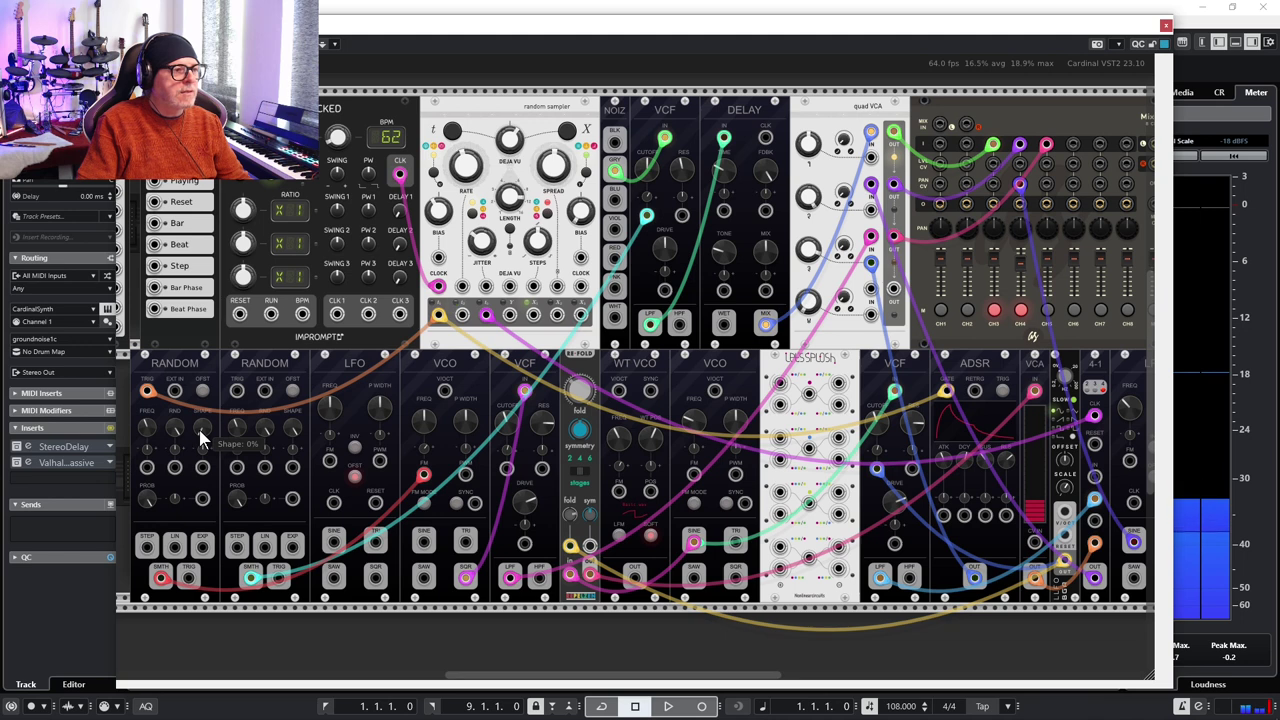
# Shorten the ADSR attack and patch the left LFO's triangle output to mixer channel 5's pan CV input.
pyautogui.moveTo(947, 464)
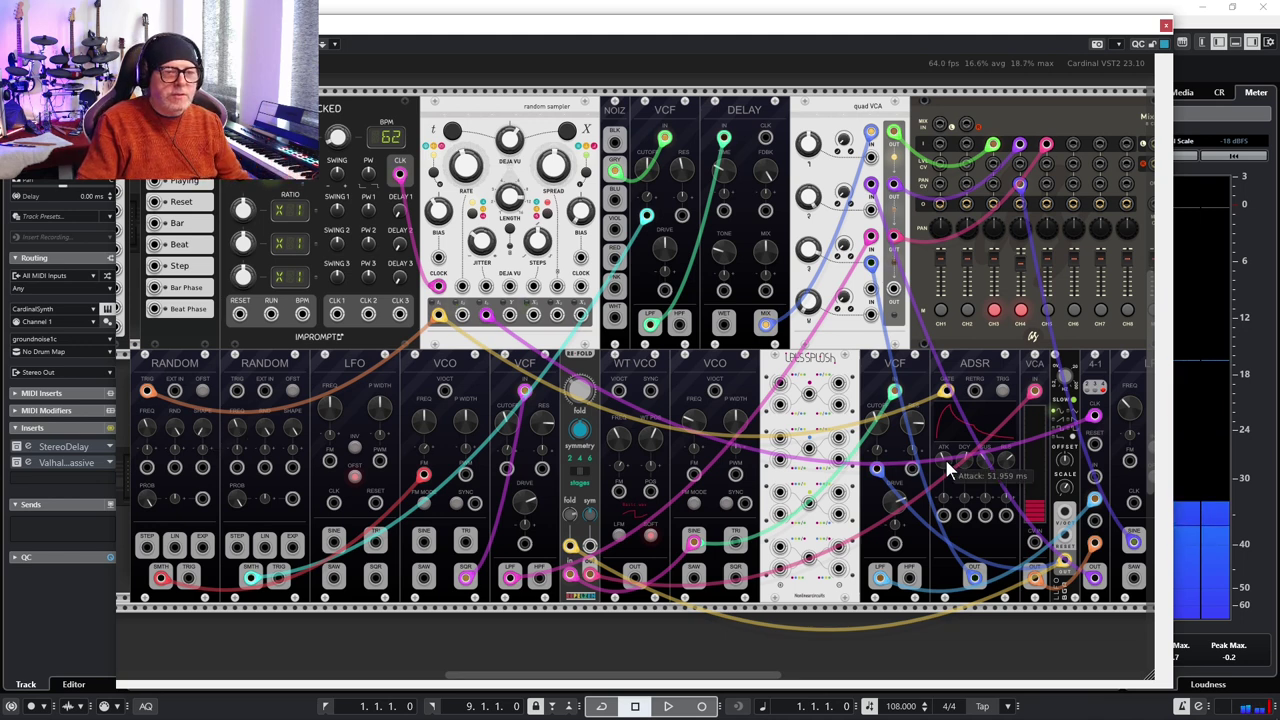
pyautogui.moveTo(947, 463); pyautogui.dragTo(943, 503)
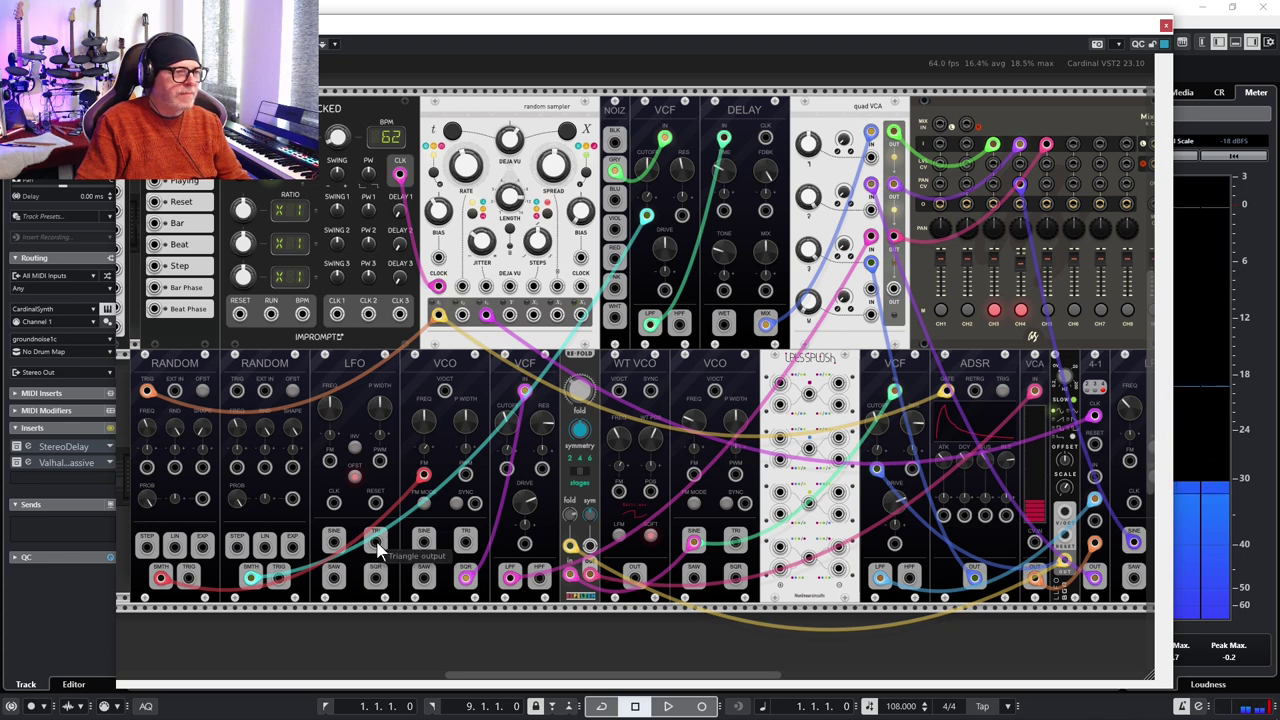
pyautogui.moveTo(376, 545); pyautogui.dragTo(1050, 187)
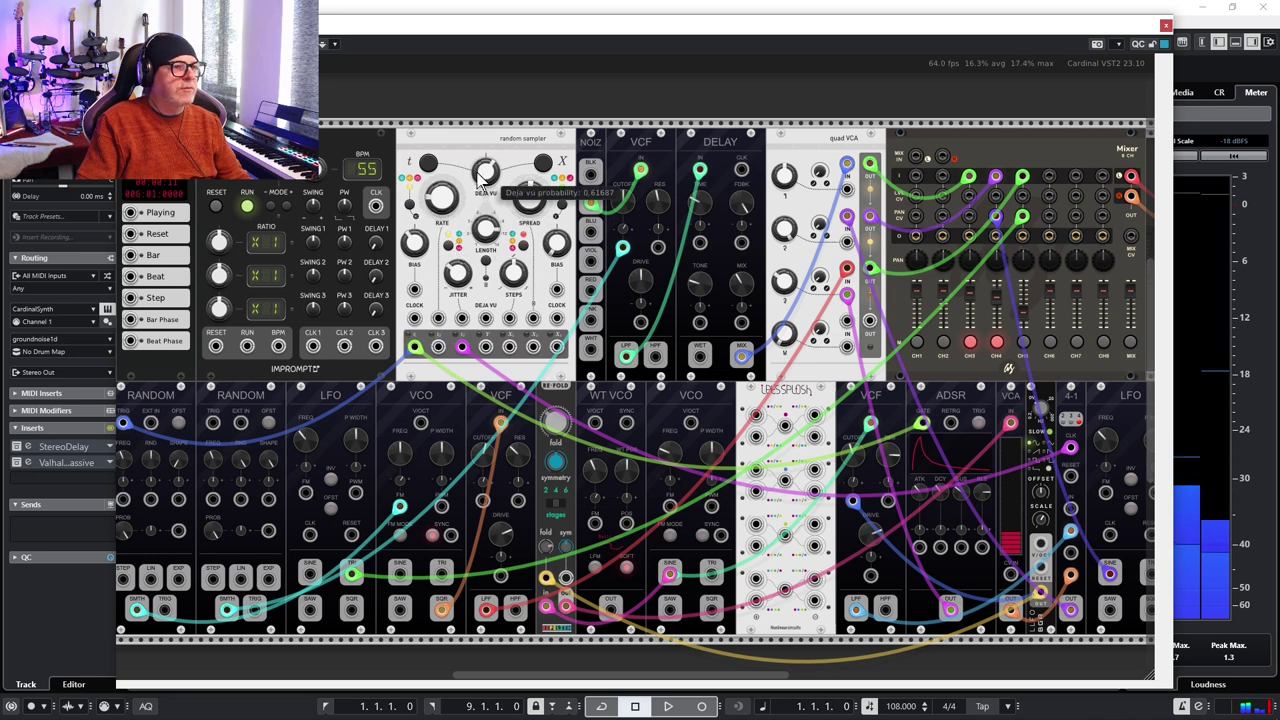
# Unmute mixer channels 3 and 4 and activate the track's StereoDelay and Valhalla insert effects.
pyautogui.moveTo(451, 196)
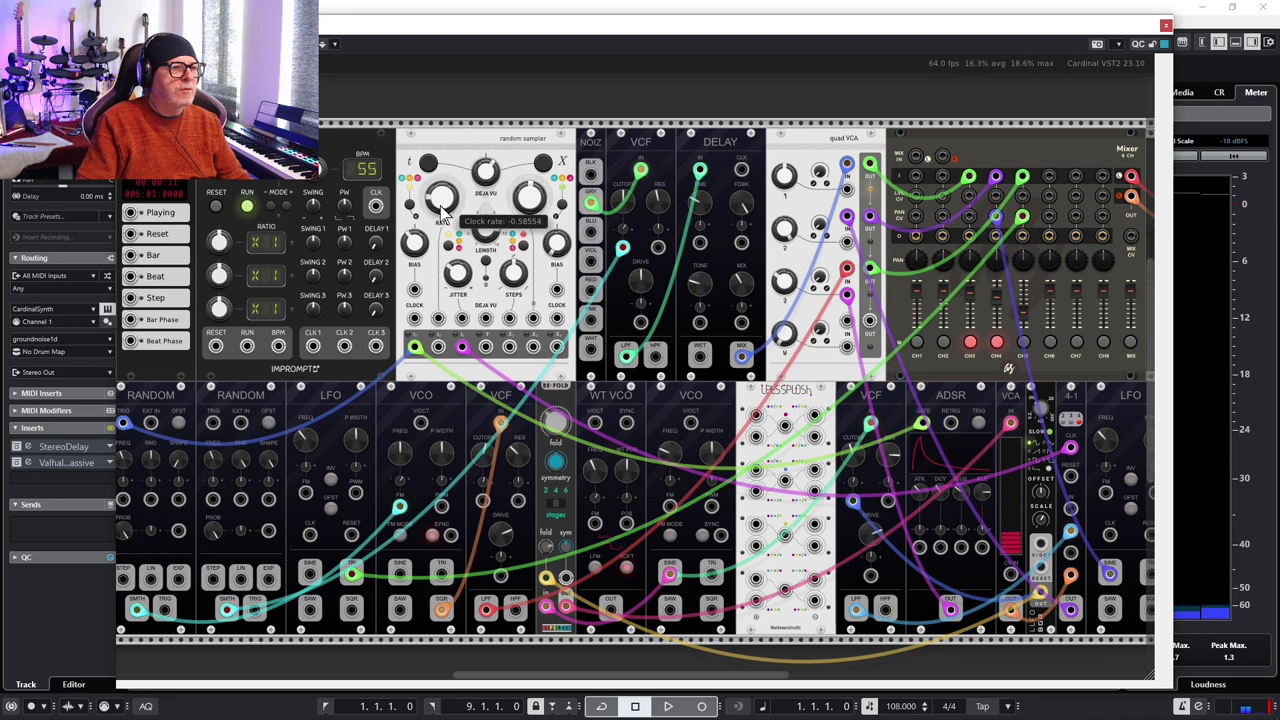
pyautogui.click(969, 342)
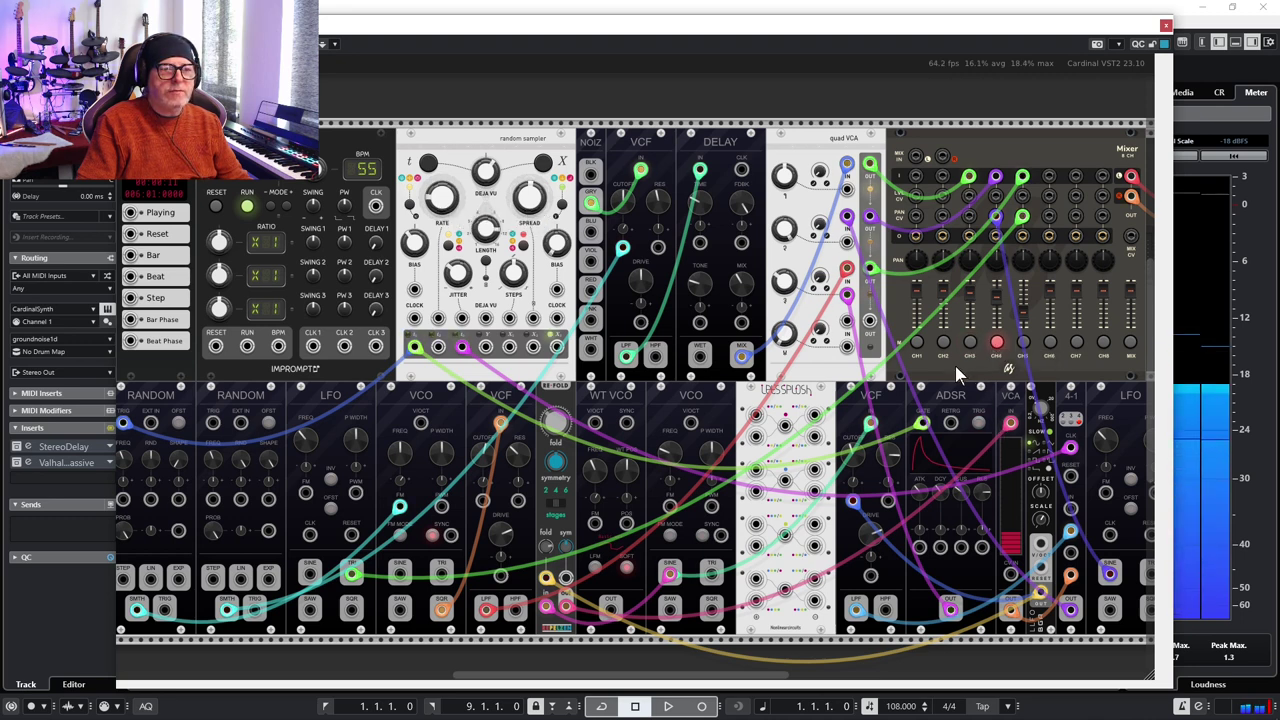
pyautogui.click(997, 346)
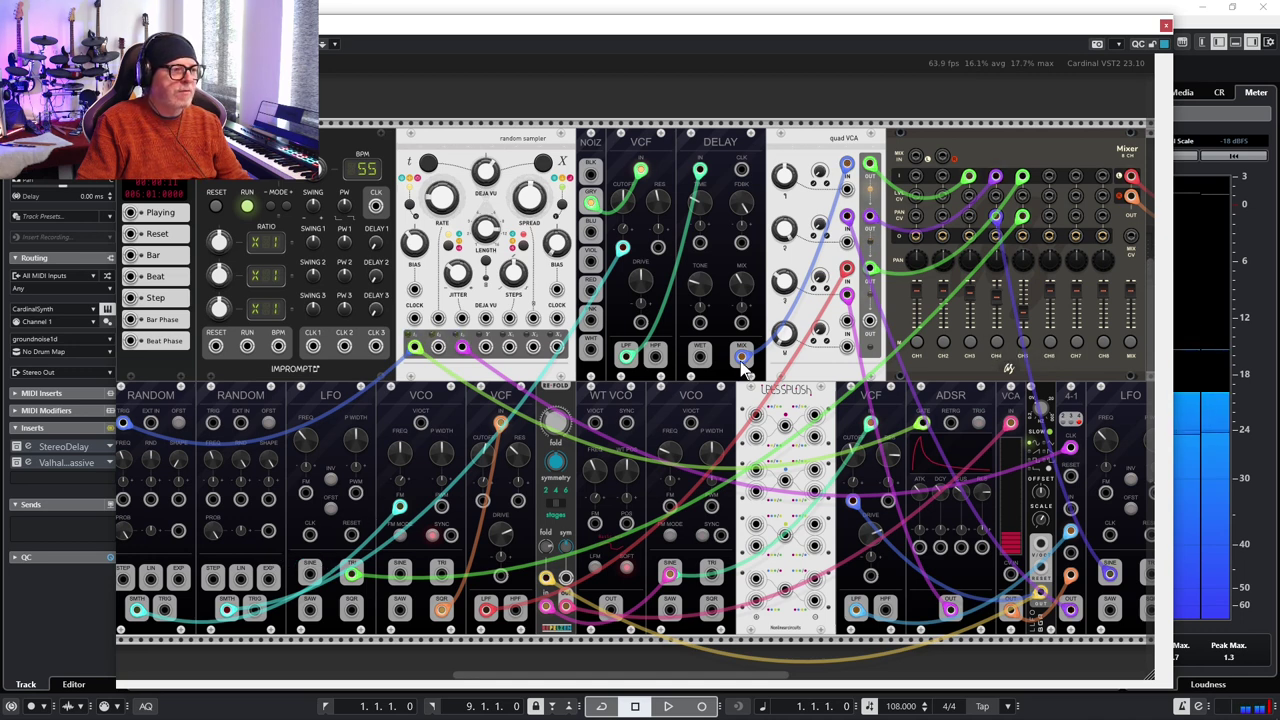
pyautogui.click(16, 447)
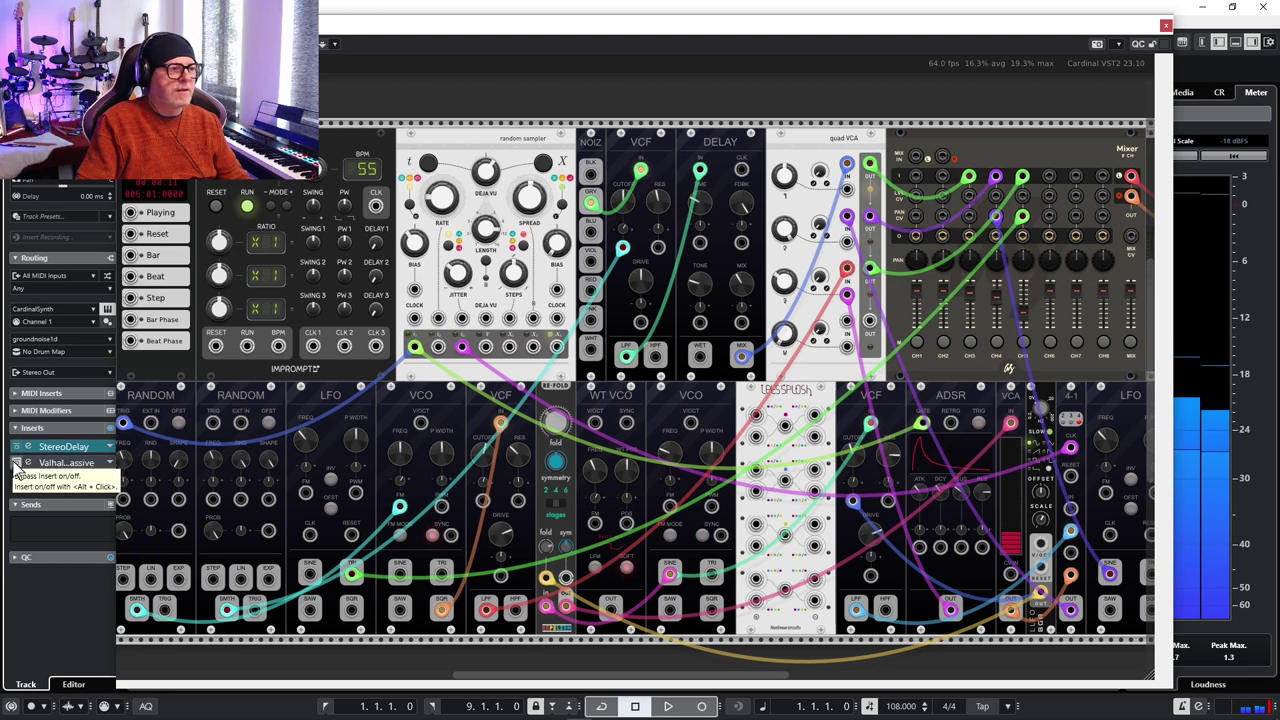
pyautogui.click(15, 464)
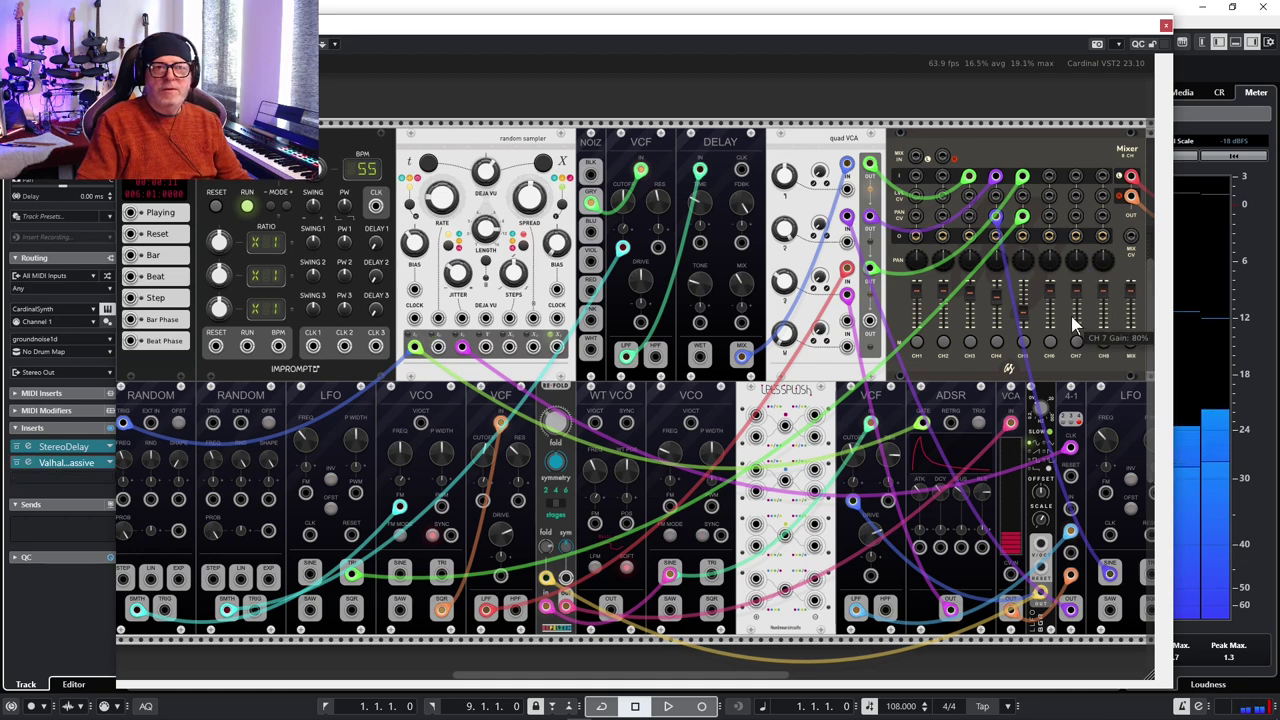
# Examine the mixer levels, the delay's feedback and tone, the lower VCF, and the inputs feeding the 4-1 switch.
pyautogui.moveTo(1064, 336); pyautogui.dragTo(911, 370)
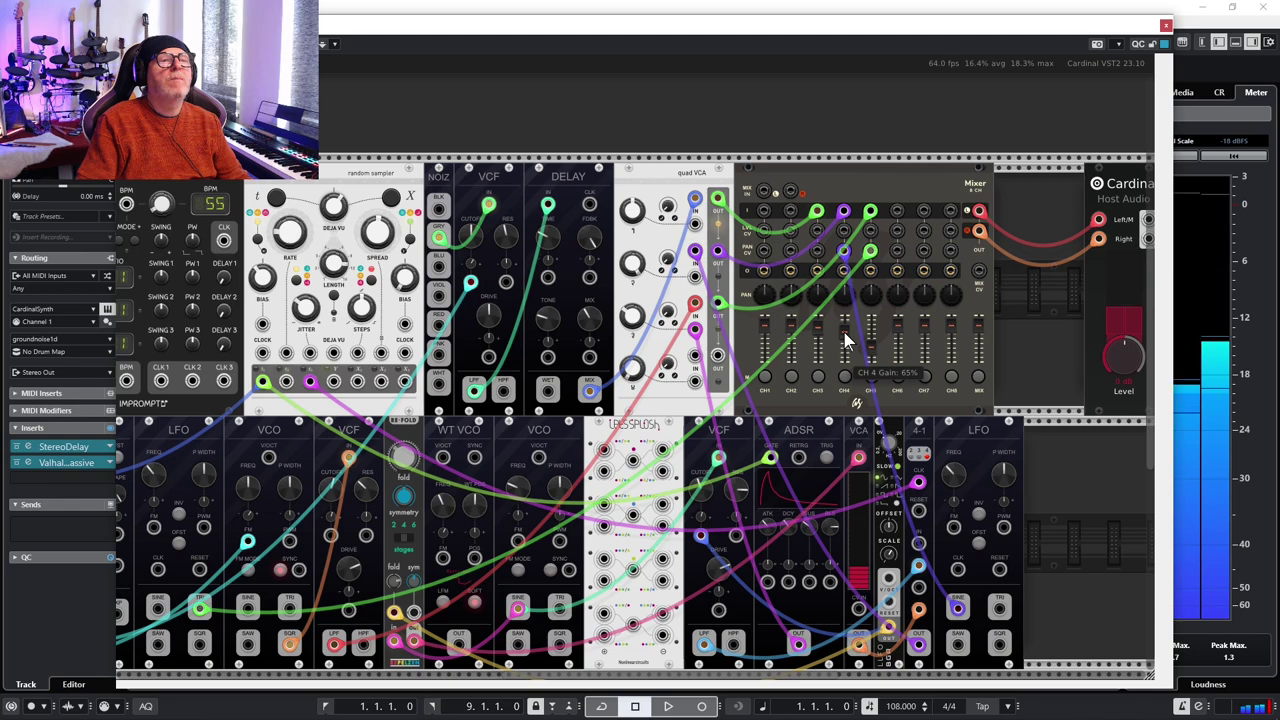
pyautogui.moveTo(649, 363); pyautogui.dragTo(708, 336)
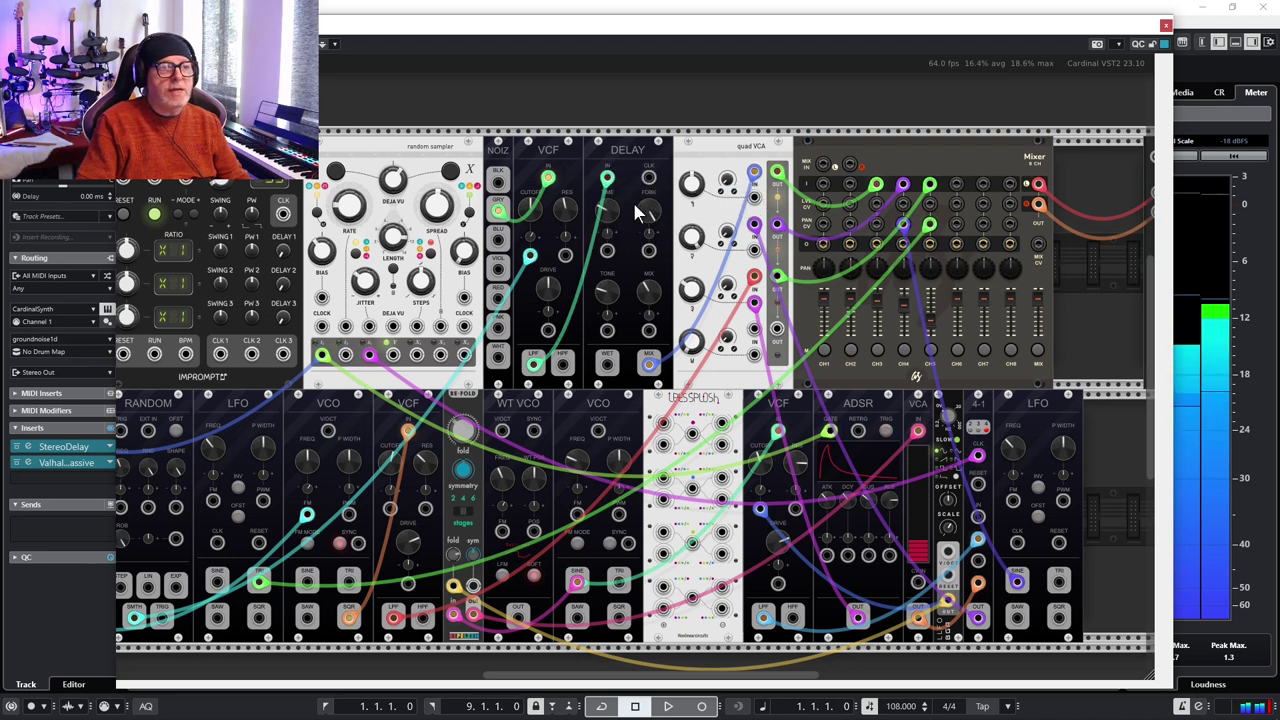
pyautogui.moveTo(648, 214)
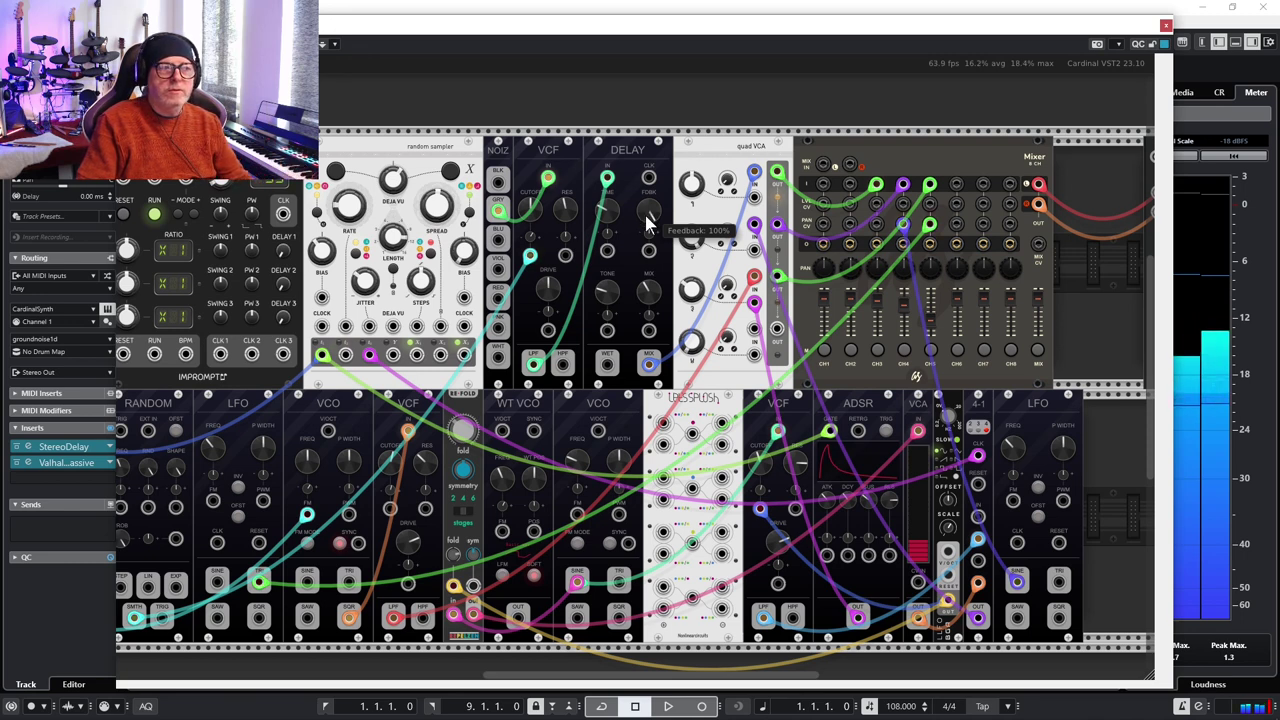
pyautogui.moveTo(606, 290)
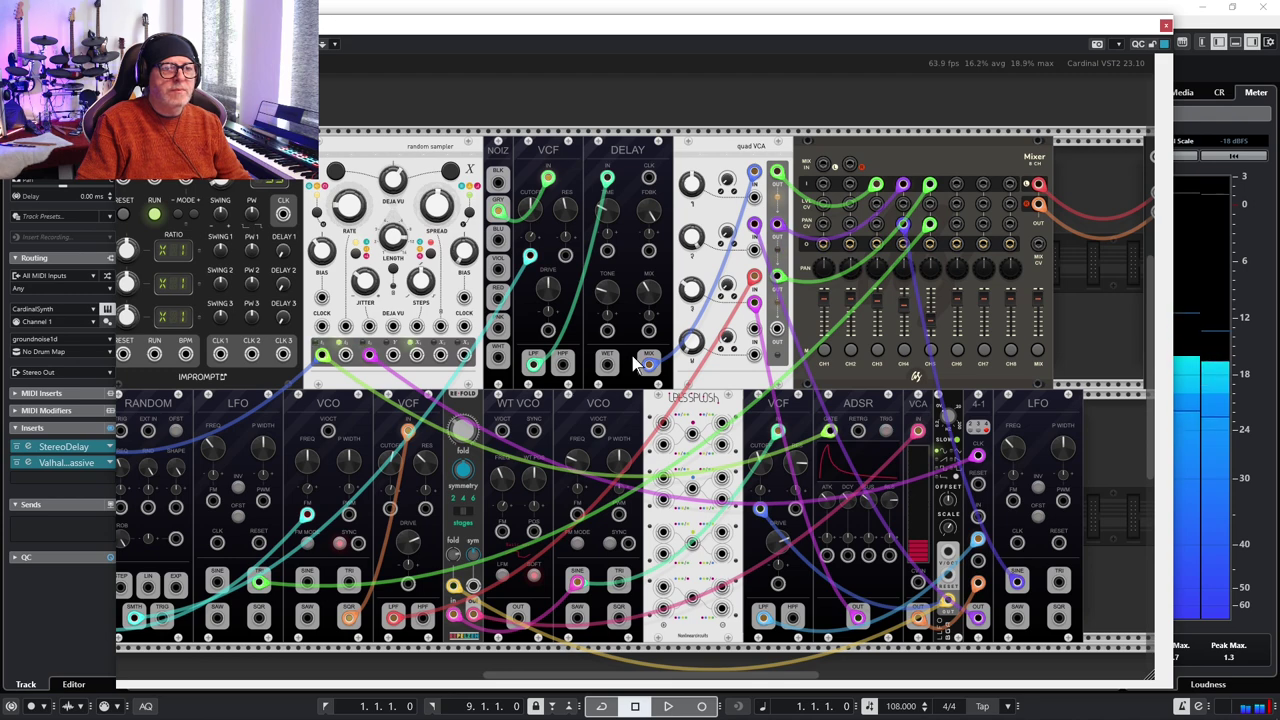
pyautogui.moveTo(1095, 461); pyautogui.dragTo(1062, 359)
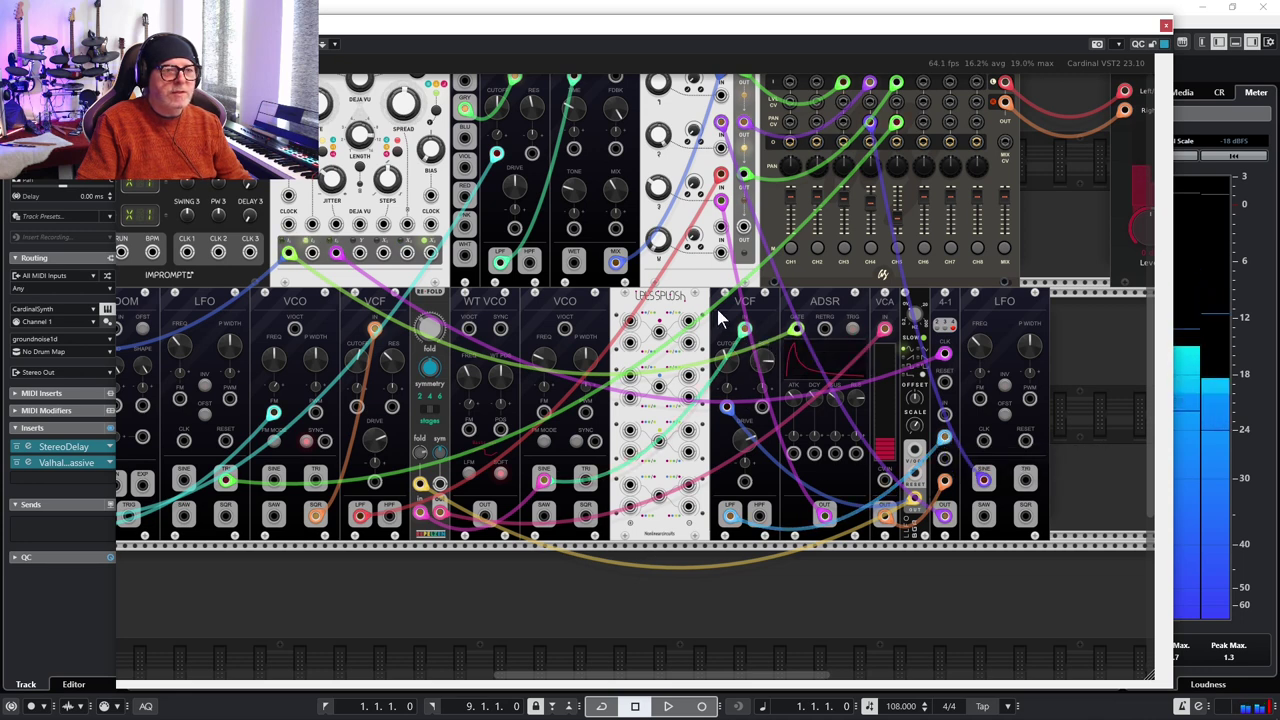
pyautogui.moveTo(544, 480)
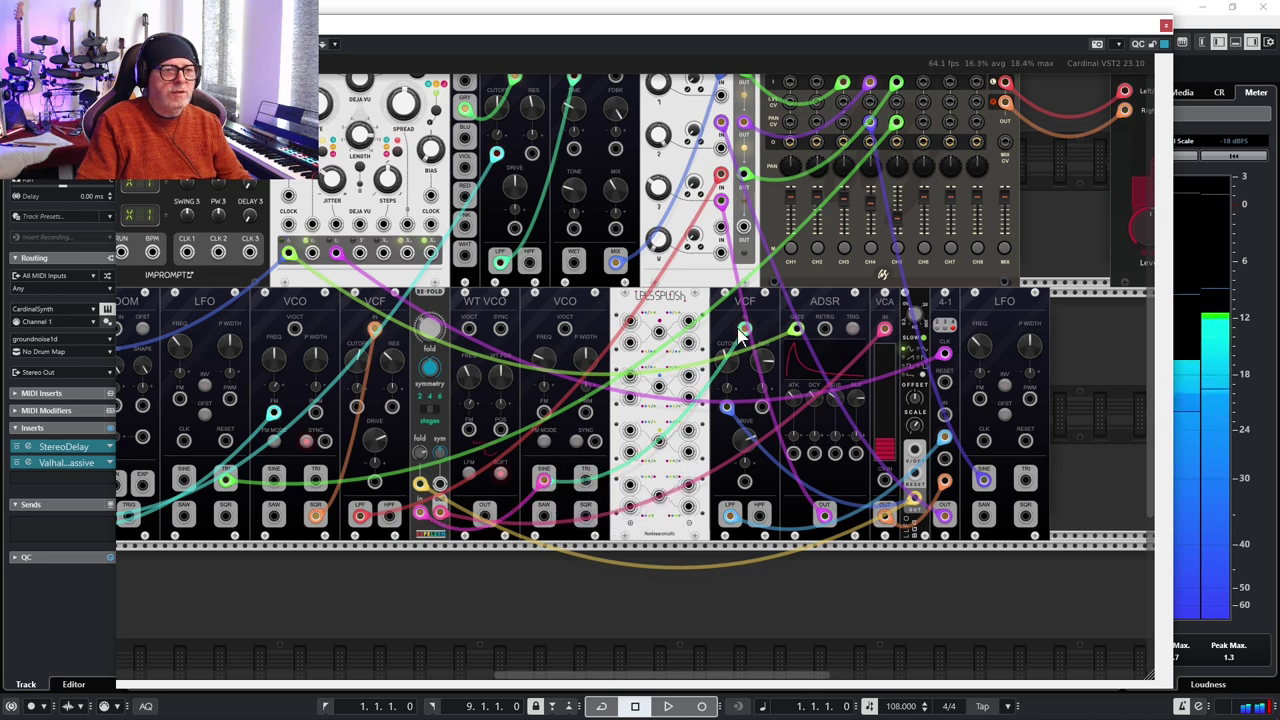
pyautogui.moveTo(741, 334)
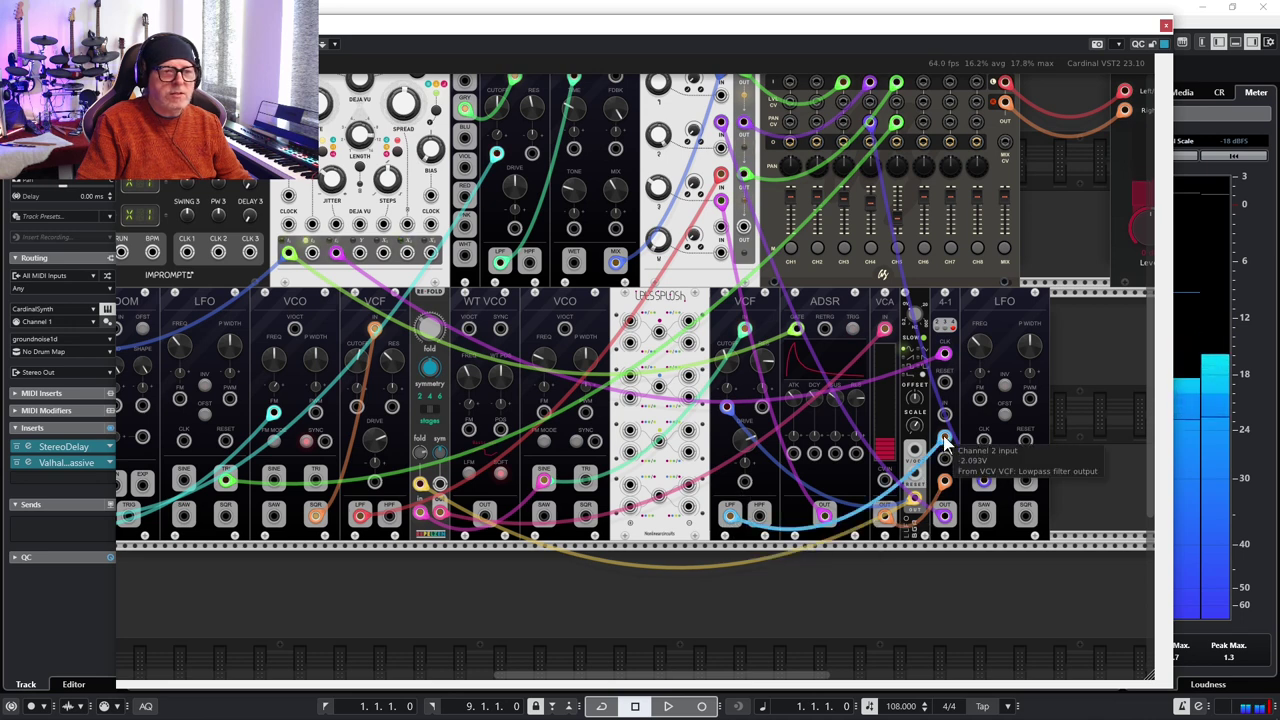
pyautogui.moveTo(948, 484)
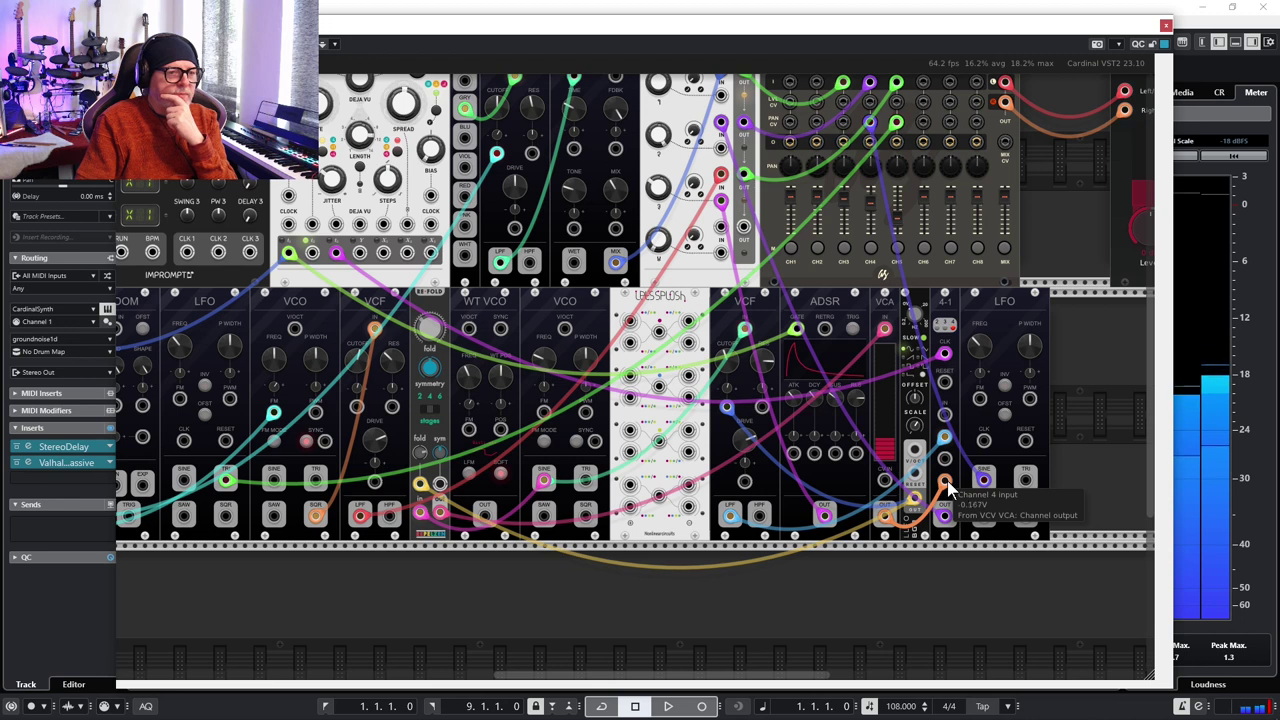
pyautogui.moveTo(434, 420)
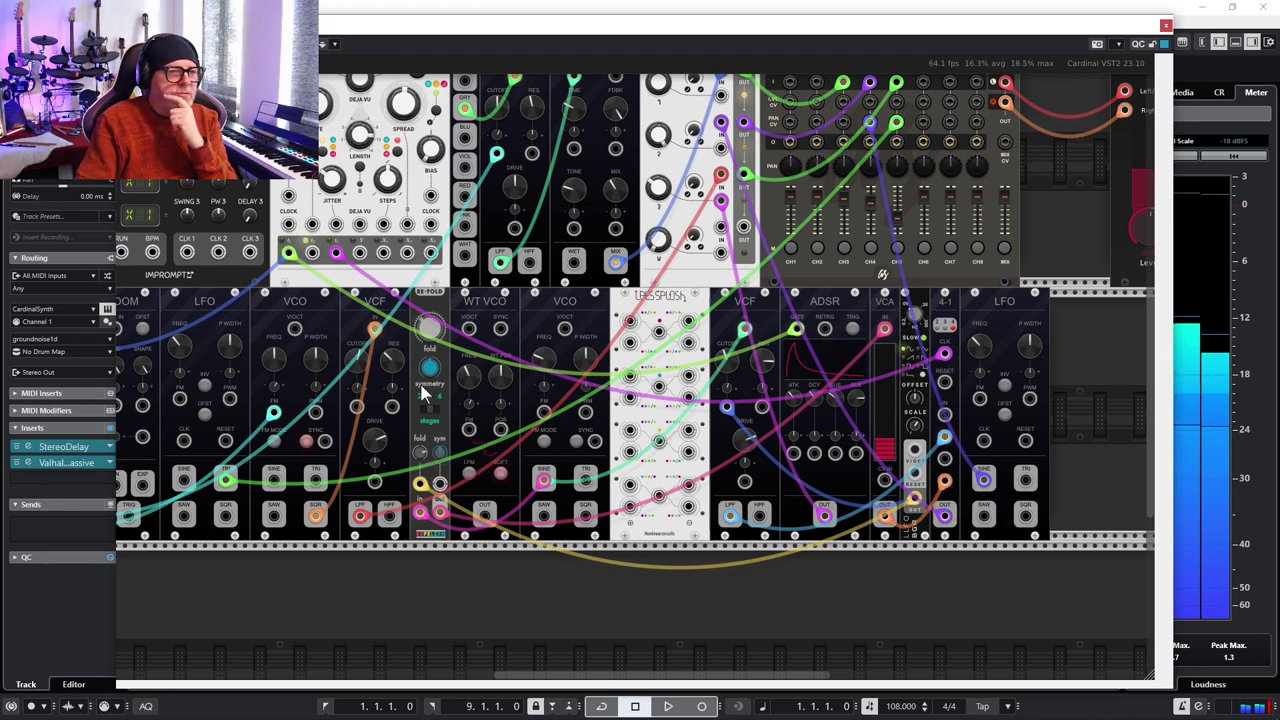
# Raise the level of the lower-row VCA that feeds channel 4 of the 4-1 switch.
pyautogui.moveTo(890, 450)
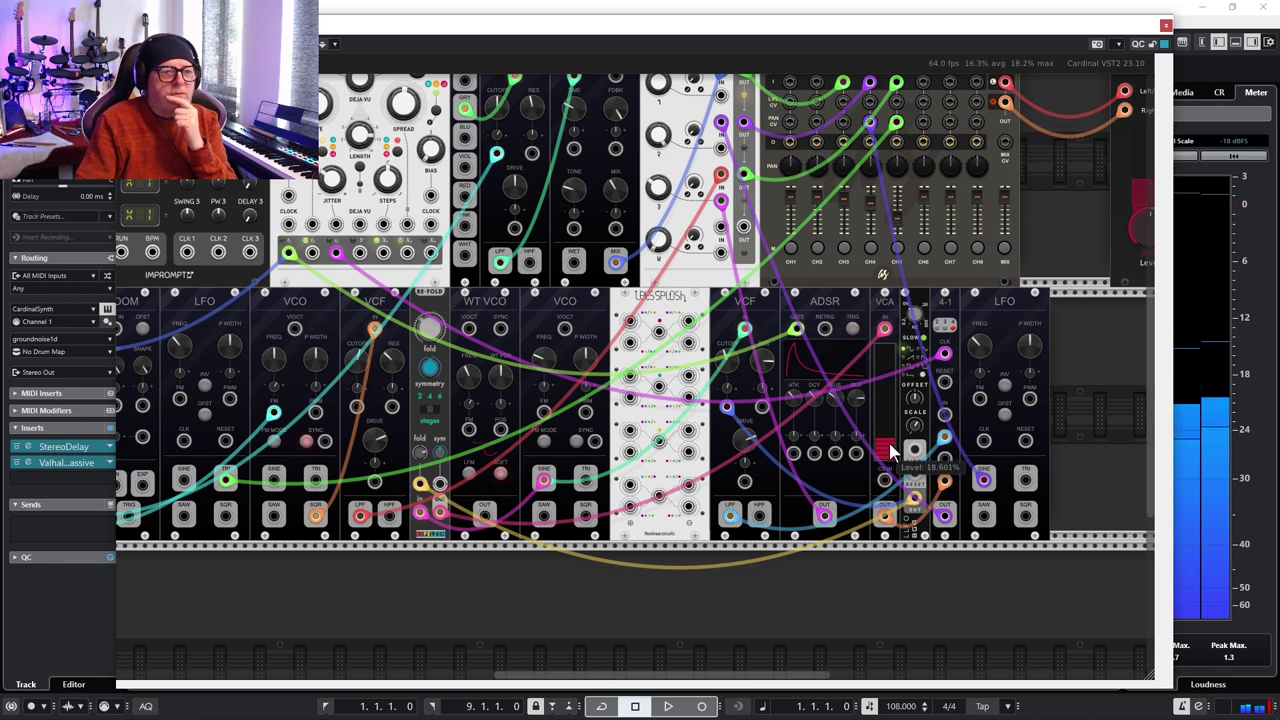
pyautogui.moveTo(890, 448); pyautogui.dragTo(890, 436)
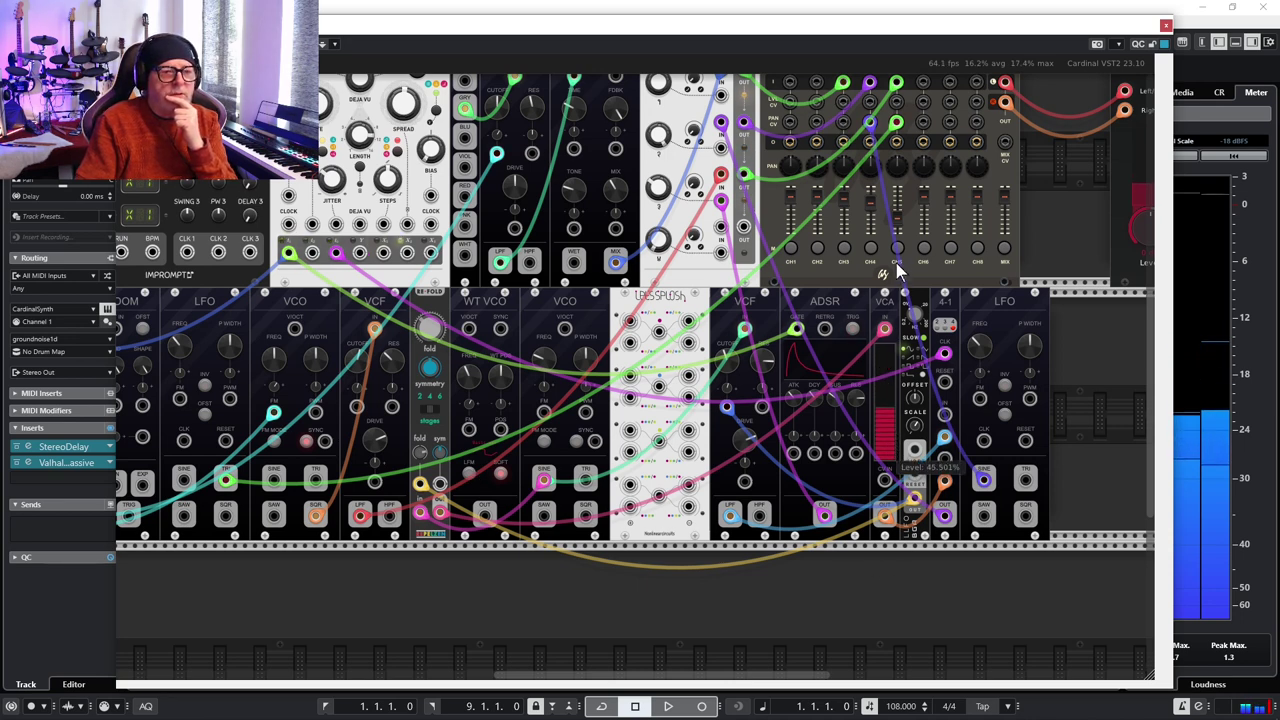
pyautogui.moveTo(896, 263); pyautogui.dragTo(898, 252)
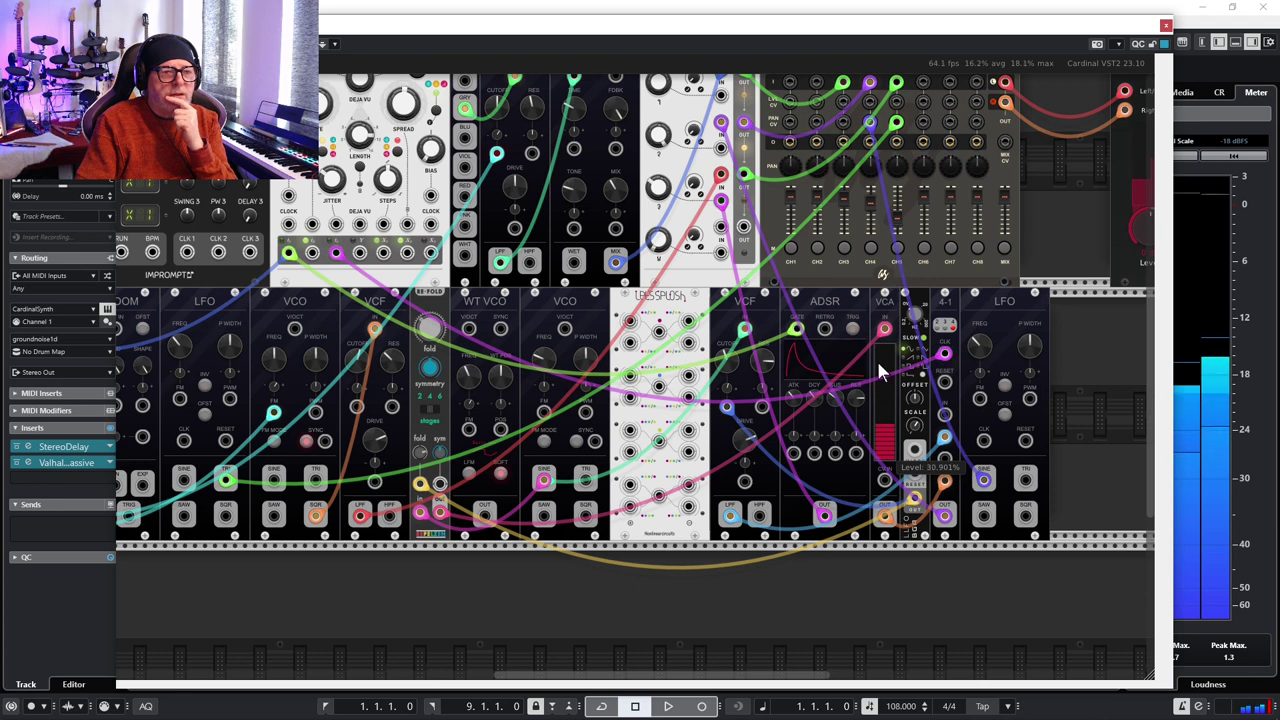
pyautogui.moveTo(874, 376); pyautogui.dragTo(878, 366)
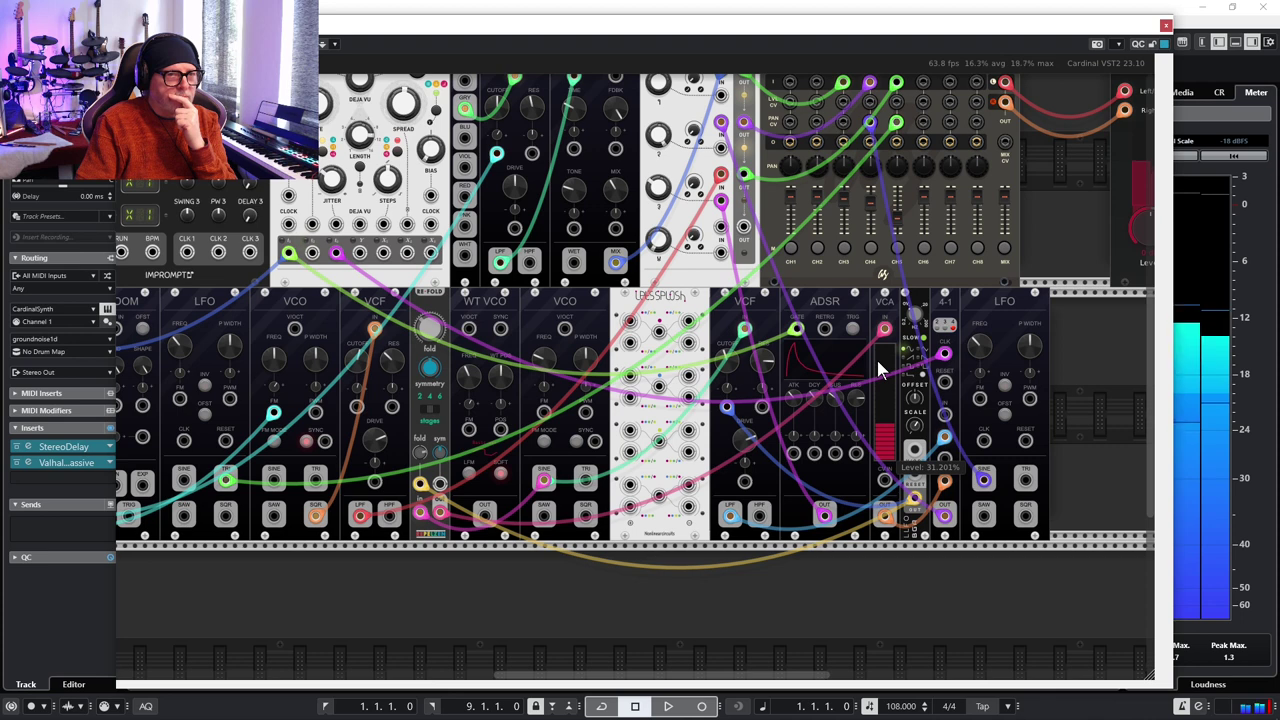
pyautogui.moveTo(878, 358); pyautogui.dragTo(878, 359)
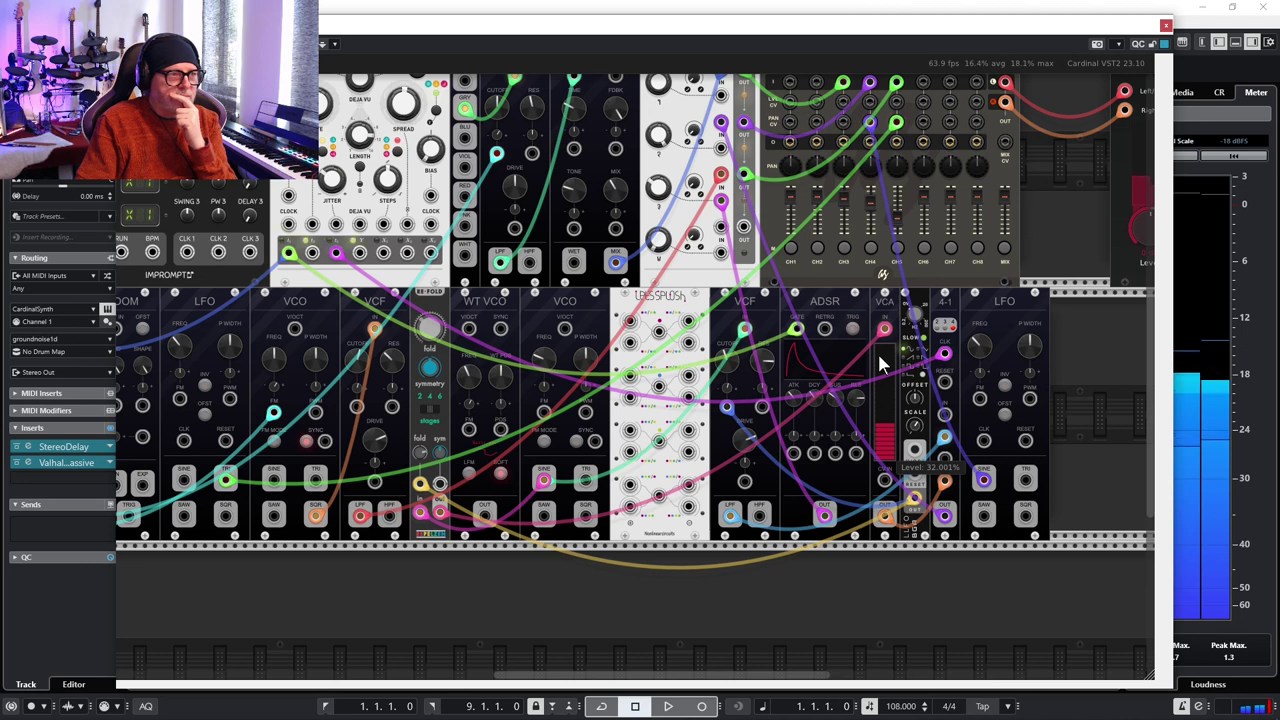
pyautogui.moveTo(877, 351); pyautogui.dragTo(875, 392)
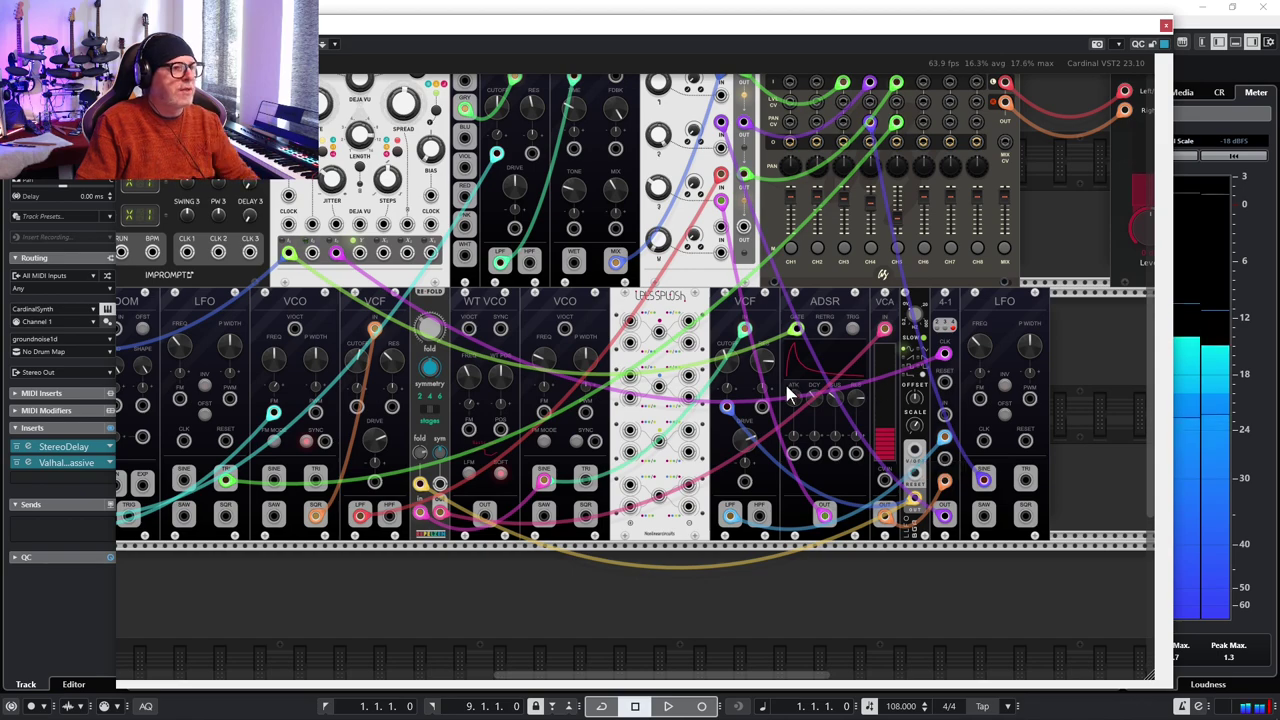
# Inspect the low-pass output routing and the resonance setting of the VCF beside re-fold.
pyautogui.hscroll(-3, 600, 390)
pyautogui.moveTo(404, 387); pyautogui.dragTo(515, 432)
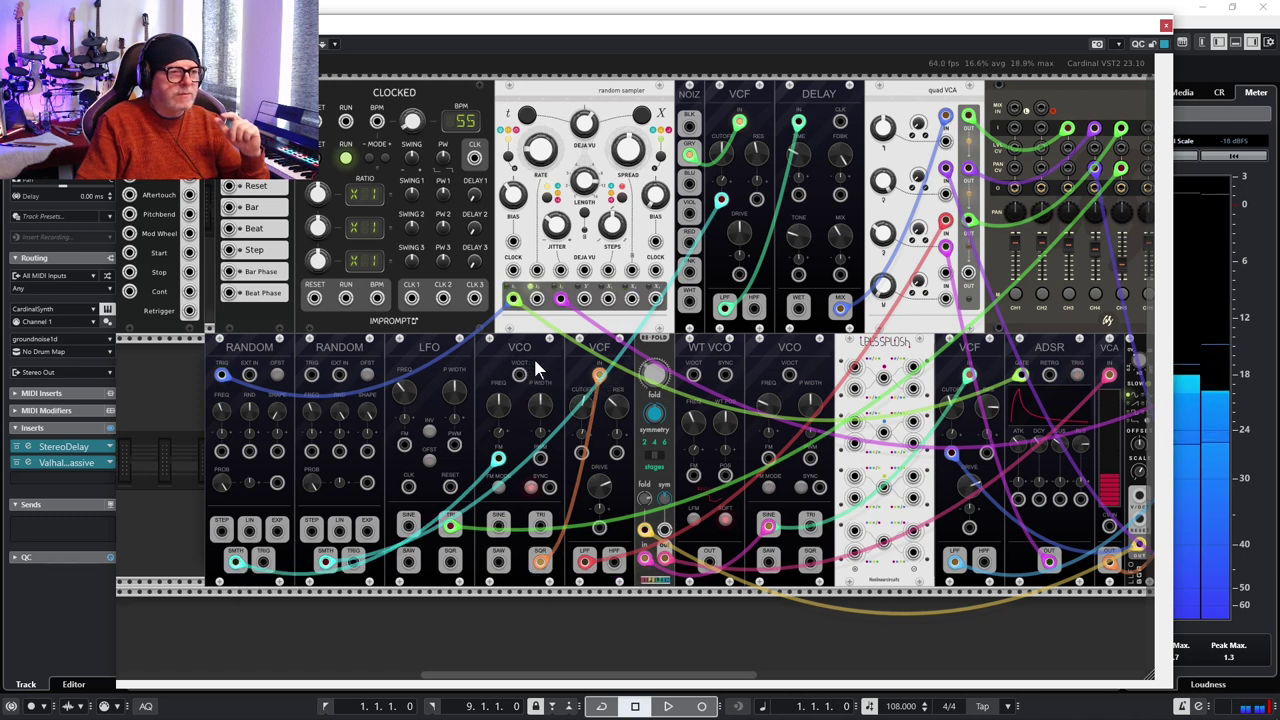
pyautogui.moveTo(535, 362); pyautogui.dragTo(419, 336)
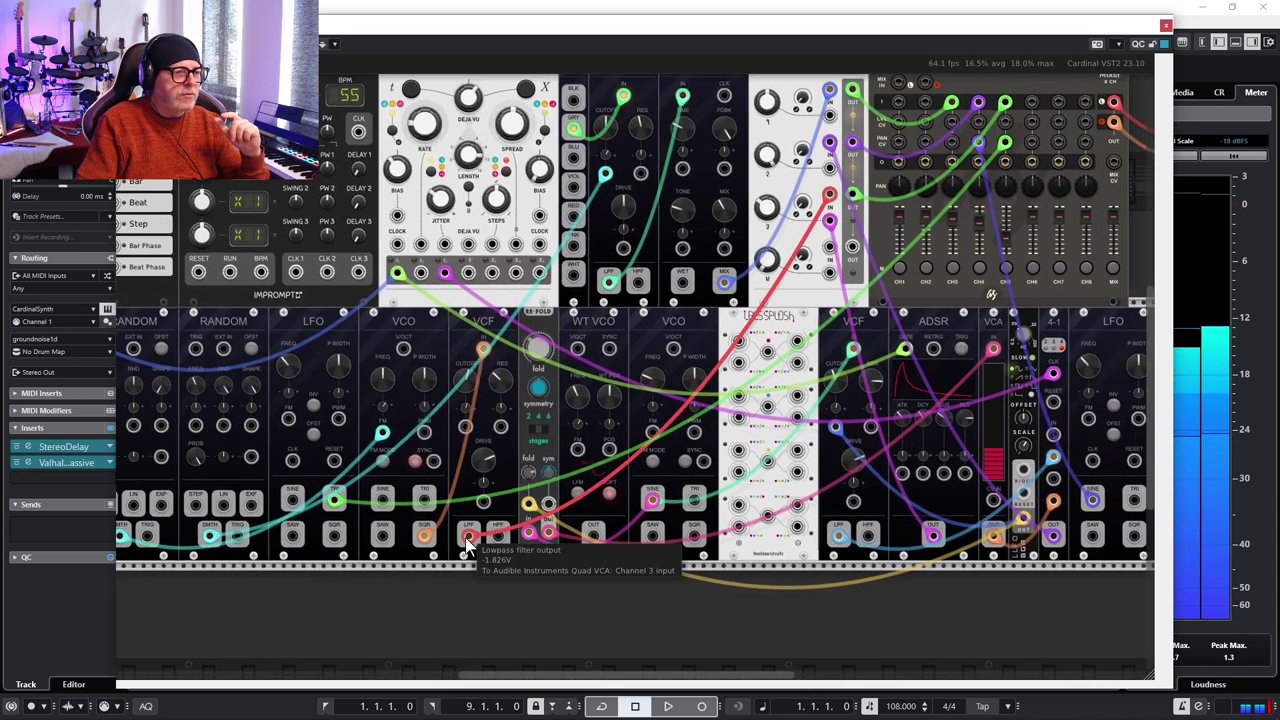
pyautogui.moveTo(500, 387); pyautogui.dragTo(478, 394)
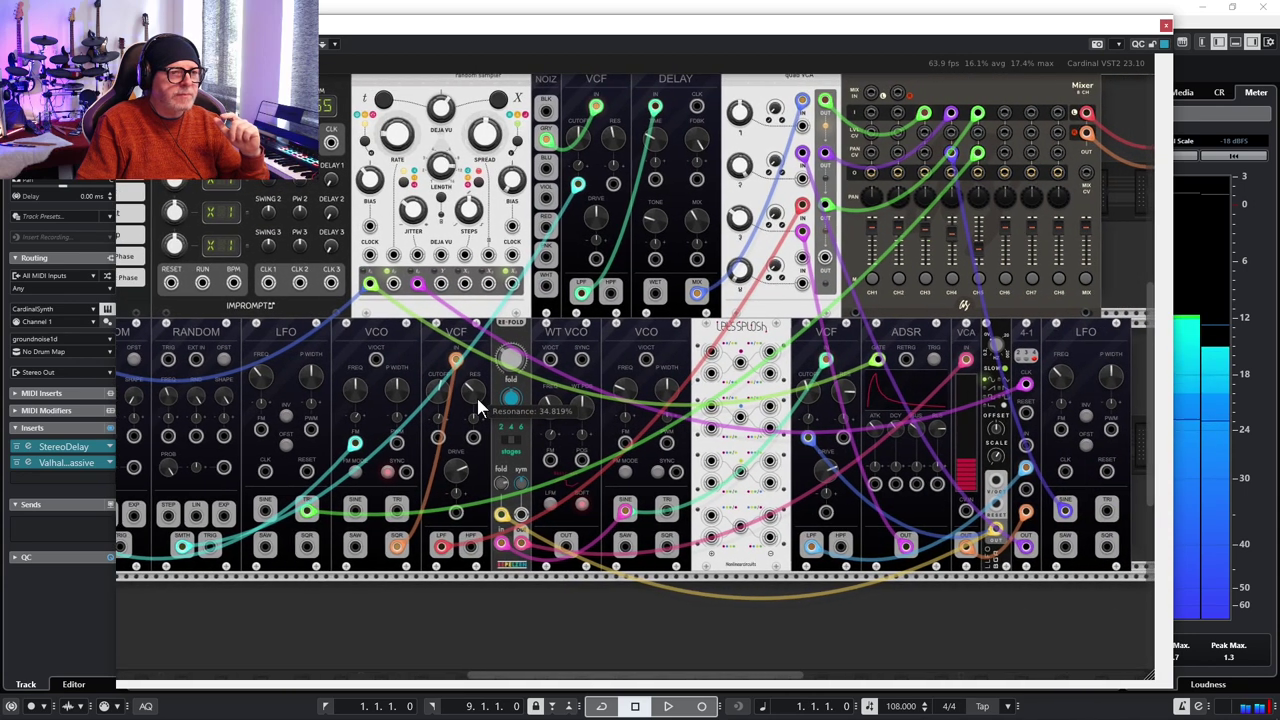